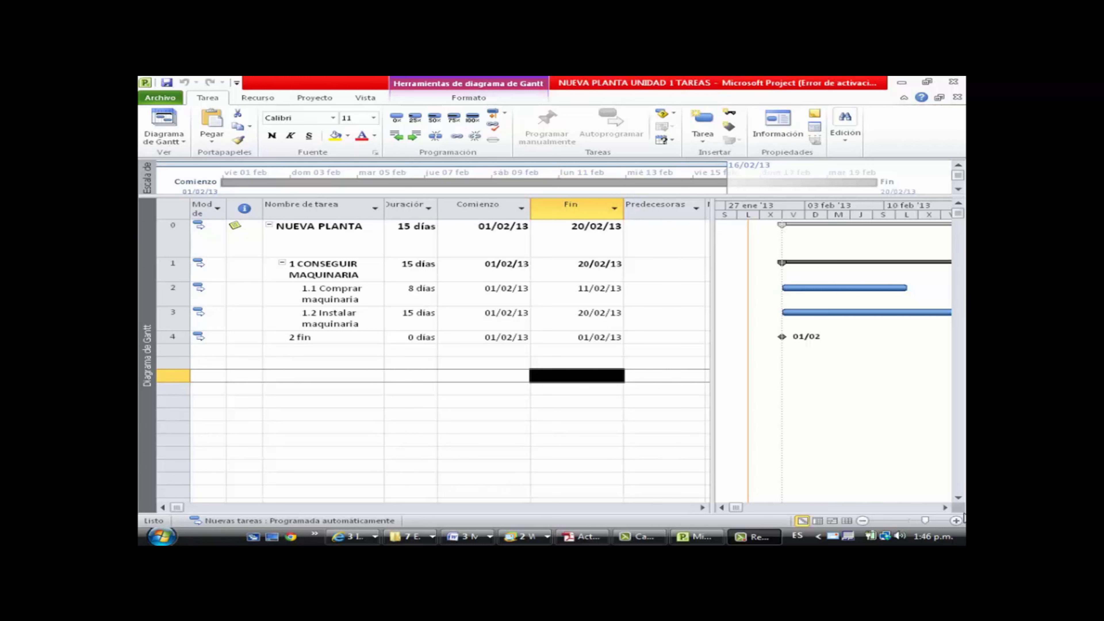
# Consult the Gantt table and diagram personalization topics in the Word guide GUIA CON VIDEOS MEJORADOS EN YOUTUBE, and return to the project schedule.
pyautogui.click(461, 539)
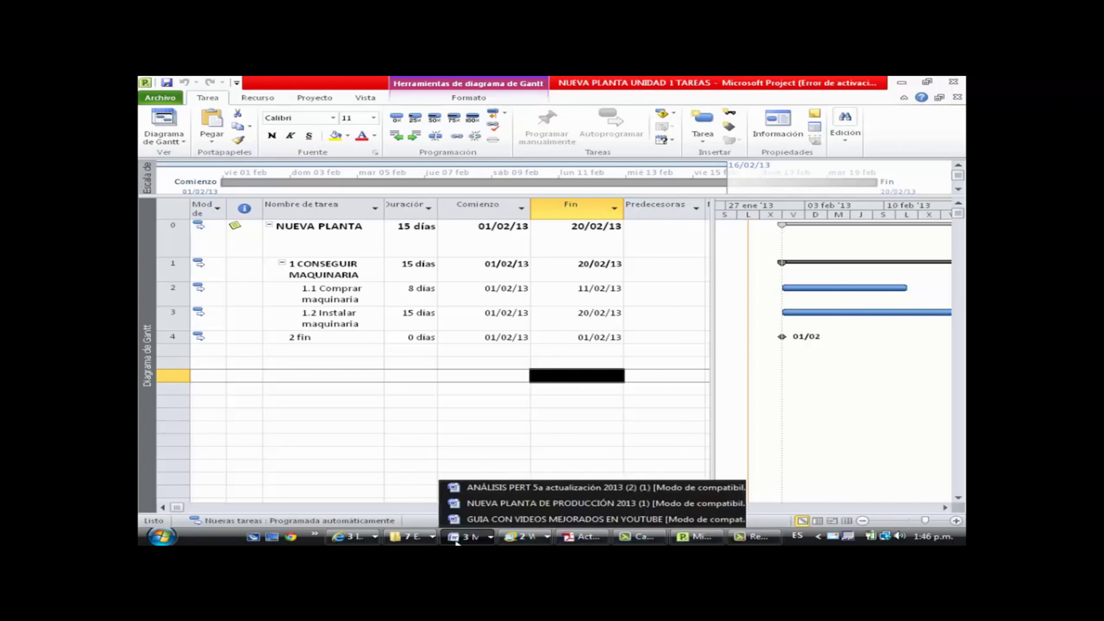
pyautogui.click(480, 518)
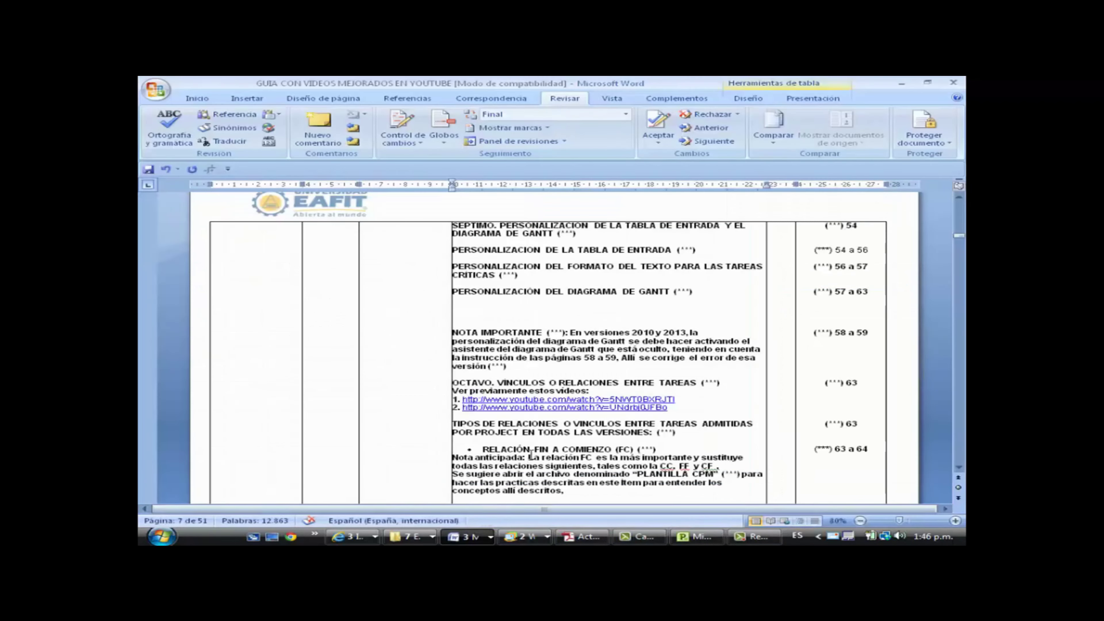
pyautogui.scroll(3, 531, 455)
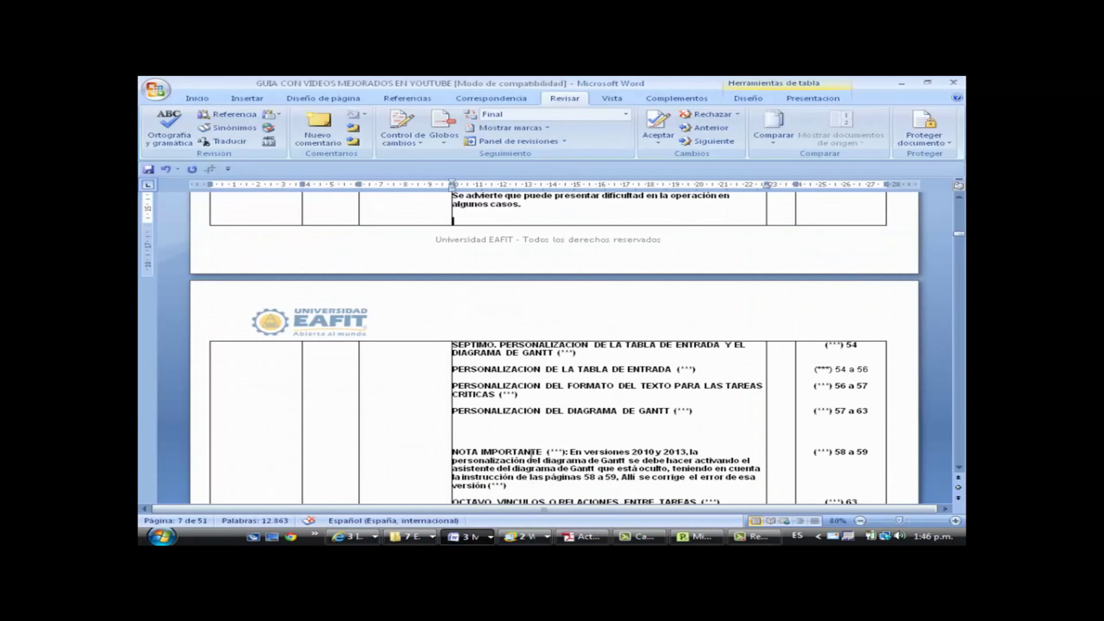
pyautogui.scroll(1, 554, 361)
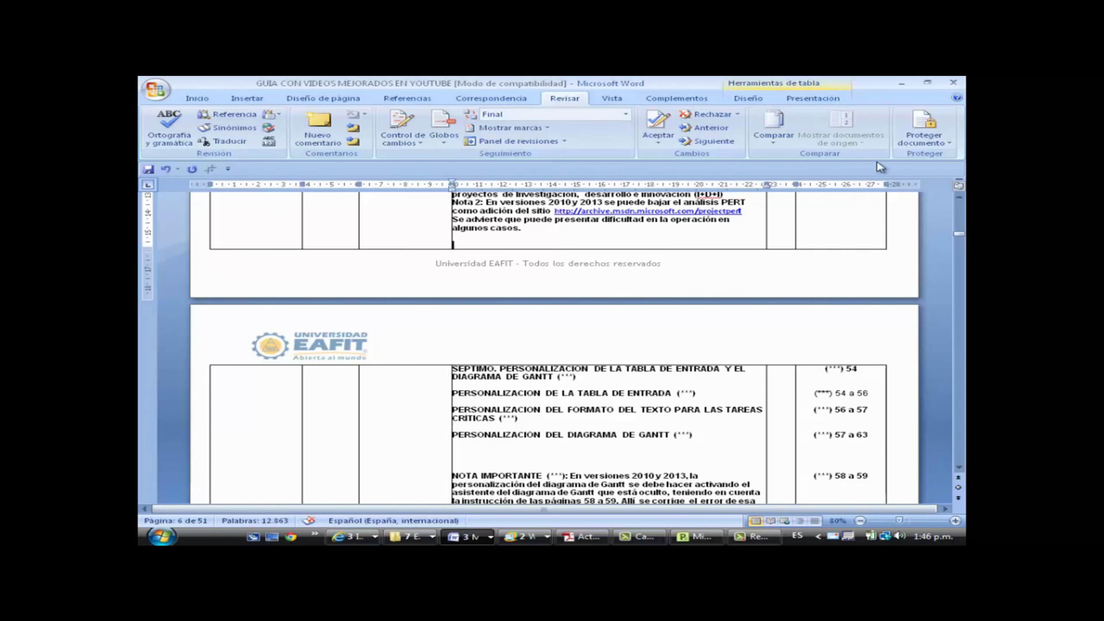
pyautogui.click(903, 83)
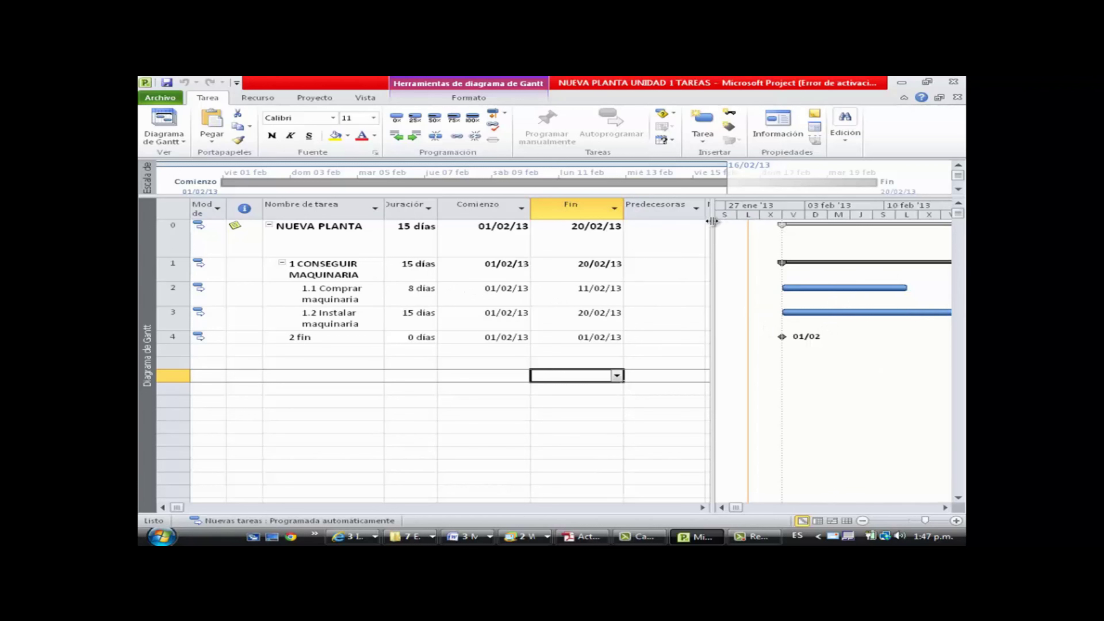
# Widen the table area, apply the Programación task table from the full list of tables, and review its date and slack columns.
pyautogui.moveTo(708, 221); pyautogui.dragTo(859, 235)
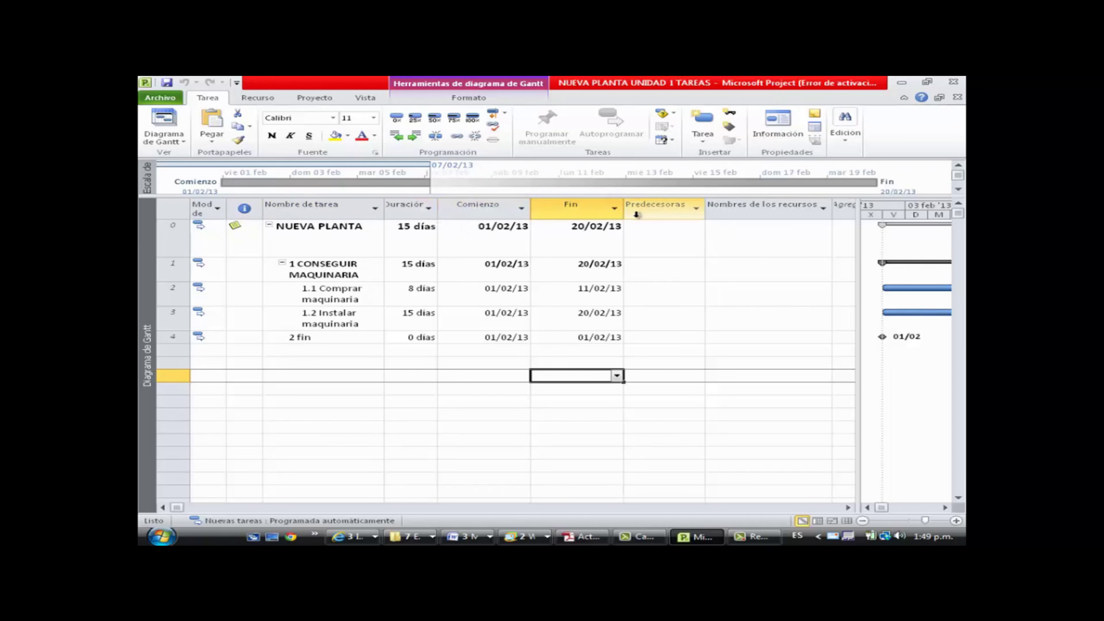
pyautogui.click(176, 211)
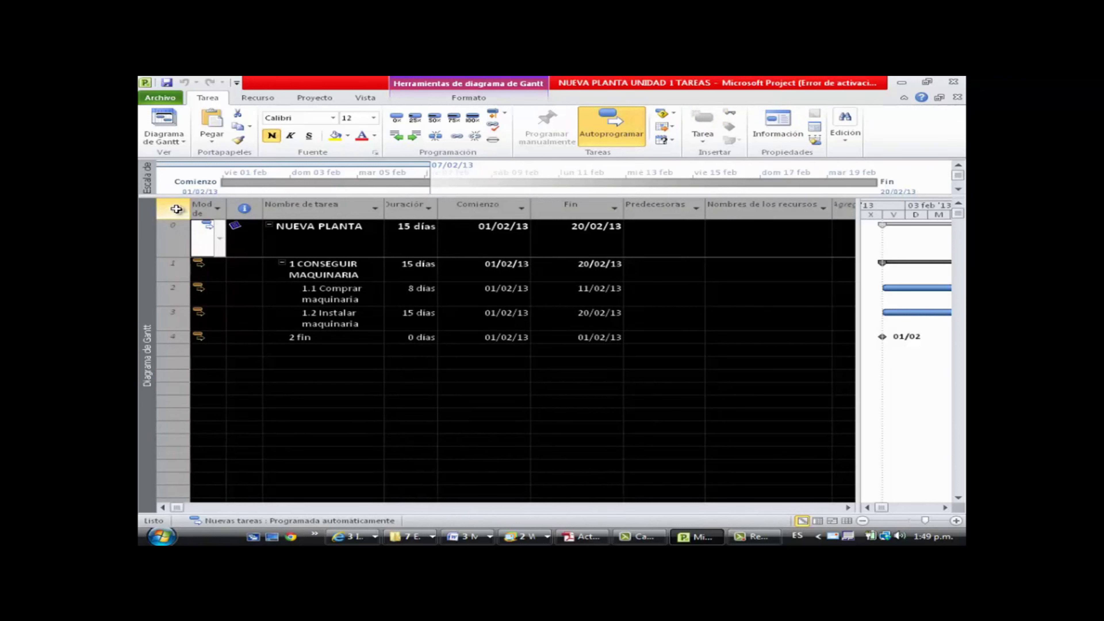
pyautogui.rightClick(176, 209)
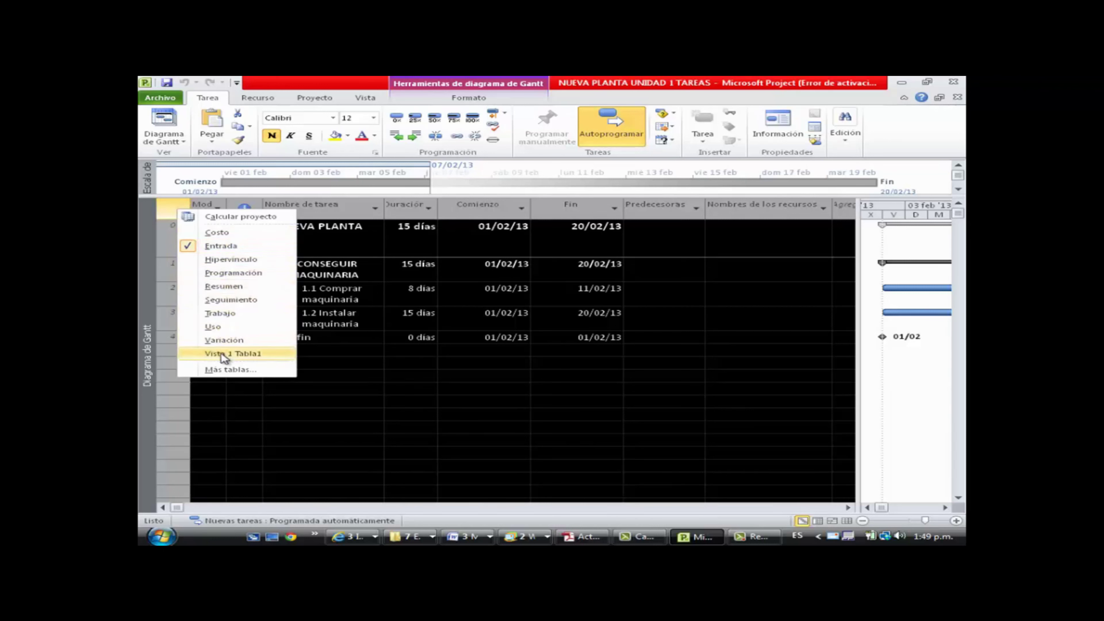
pyautogui.click(230, 370)
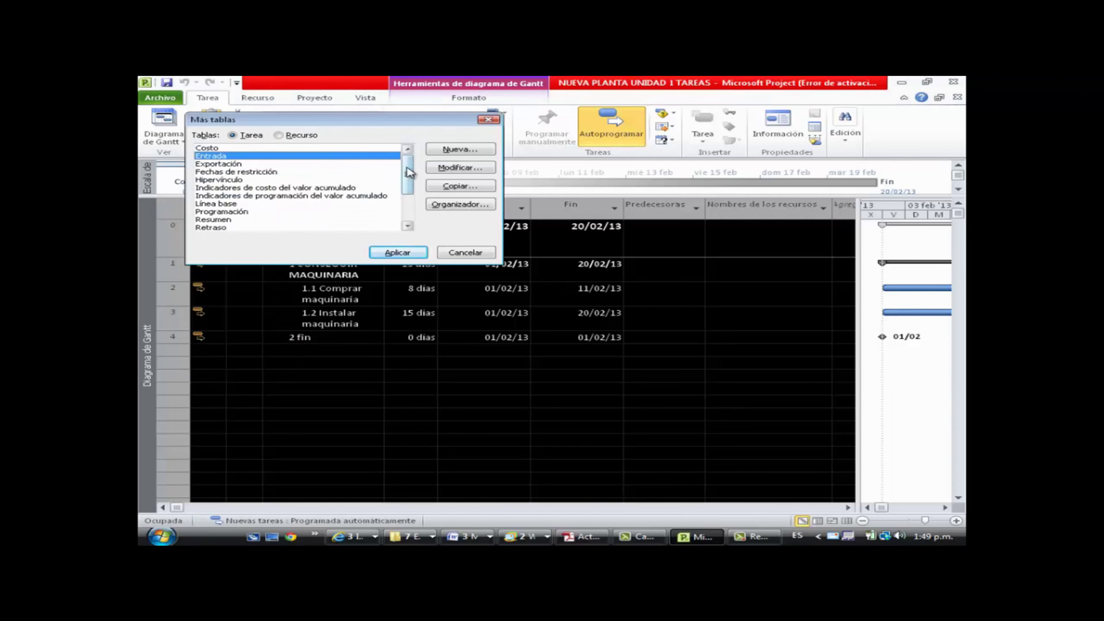
pyautogui.moveTo(407, 174)
pyautogui.mouseDown()
pyautogui.moveTo(406, 205)
pyautogui.moveTo(397, 170)
pyautogui.mouseUp()
pyautogui.click(224, 212)
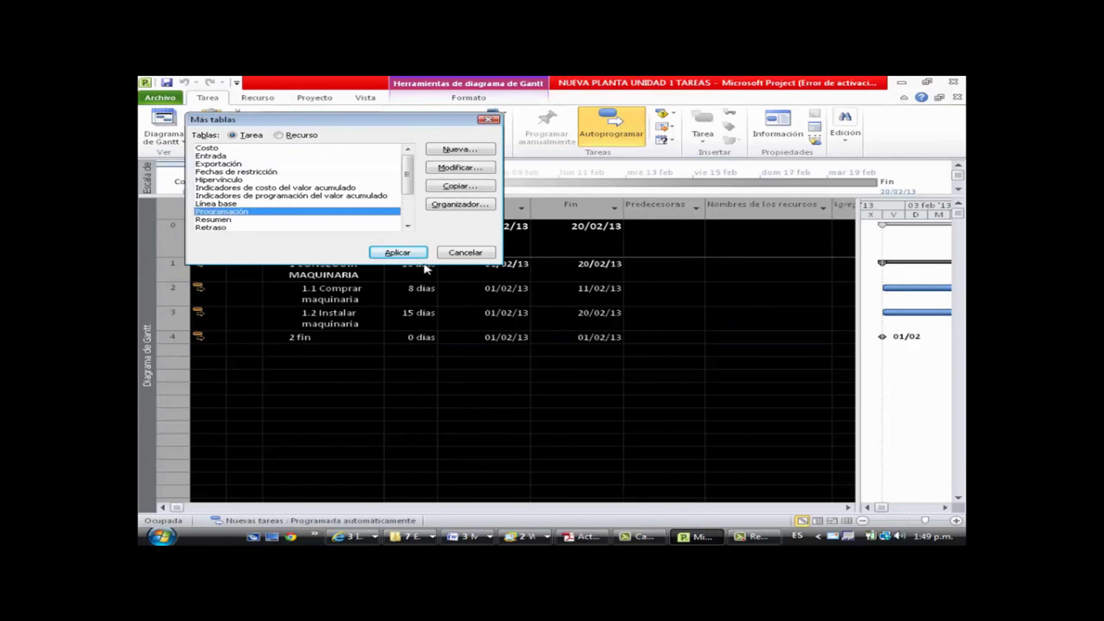
pyautogui.click(397, 252)
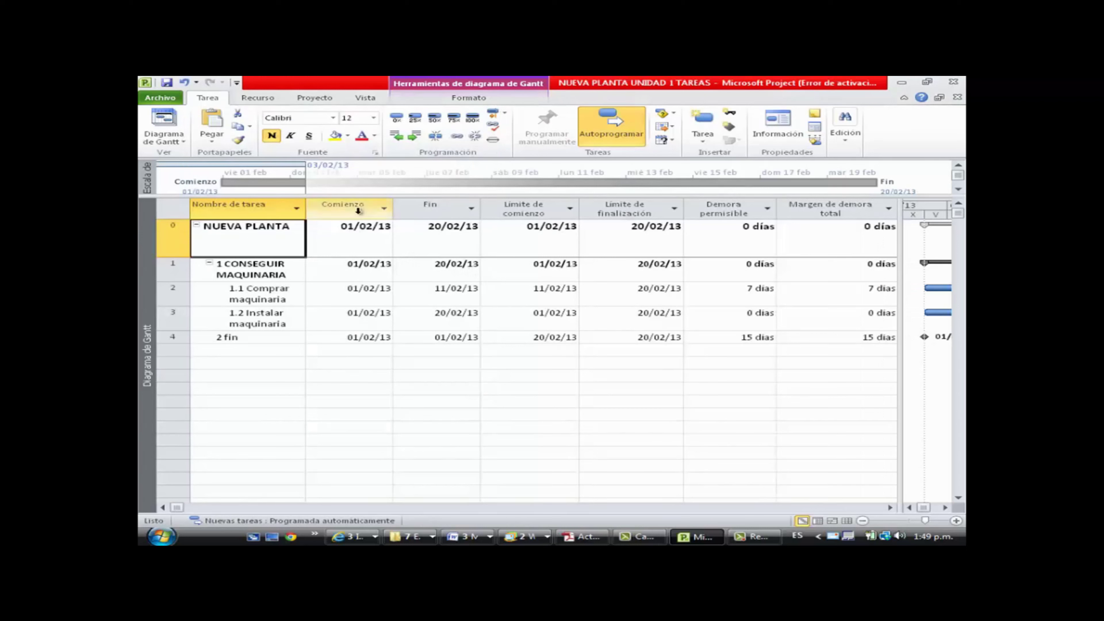
pyautogui.click(889, 508)
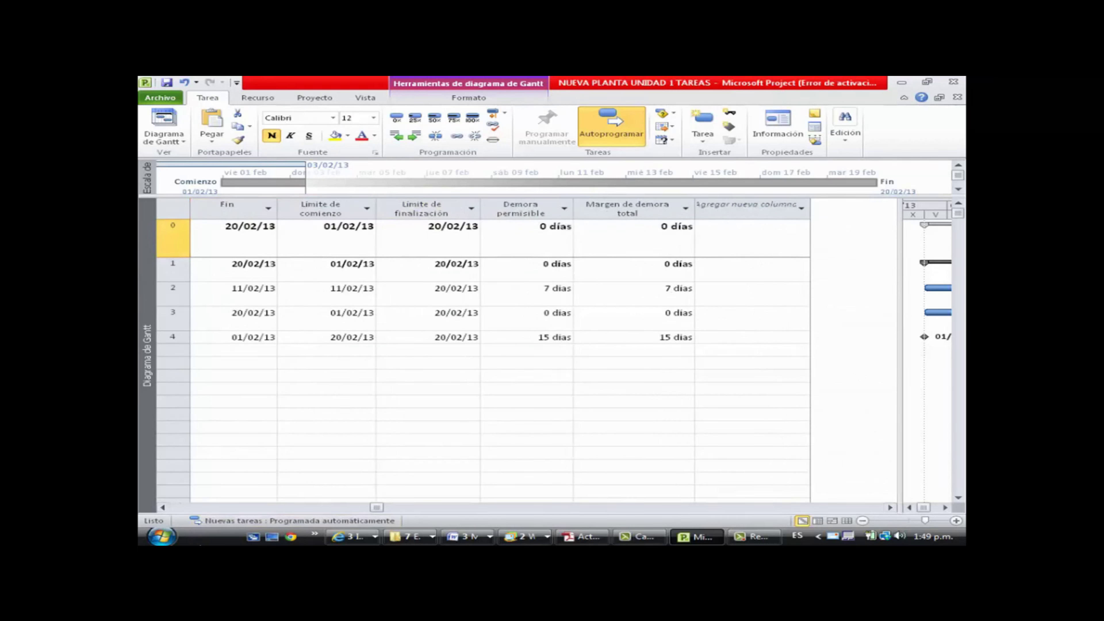
pyautogui.click(163, 508)
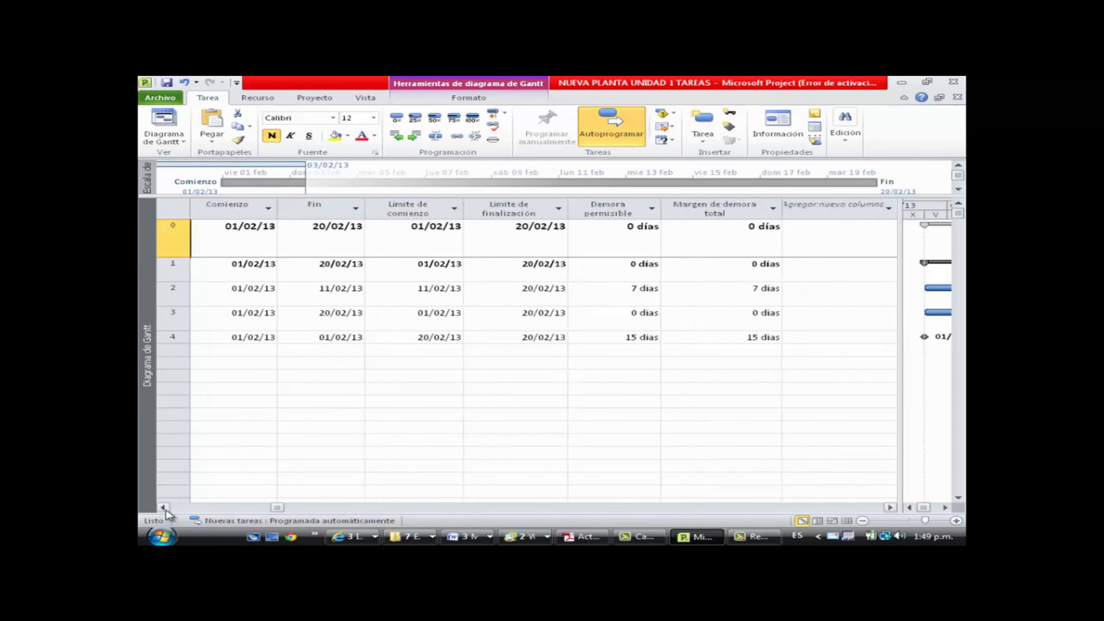
pyautogui.click(163, 507)
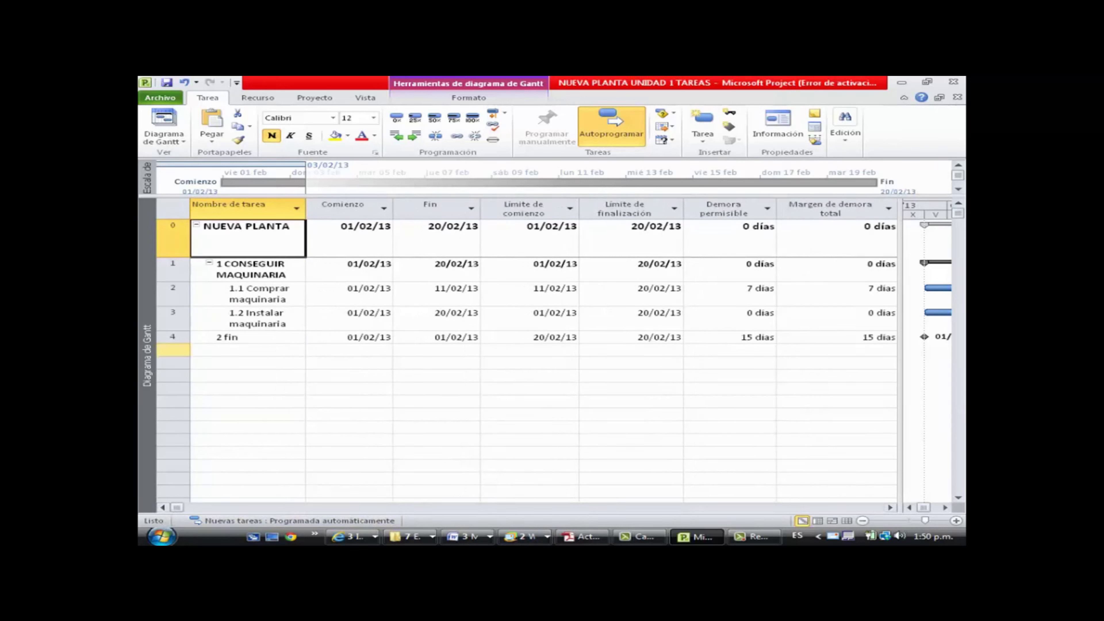
# Switch back to the Entrada table and insert a Margen de demora total column before Duración.
pyautogui.rightClick(170, 213)
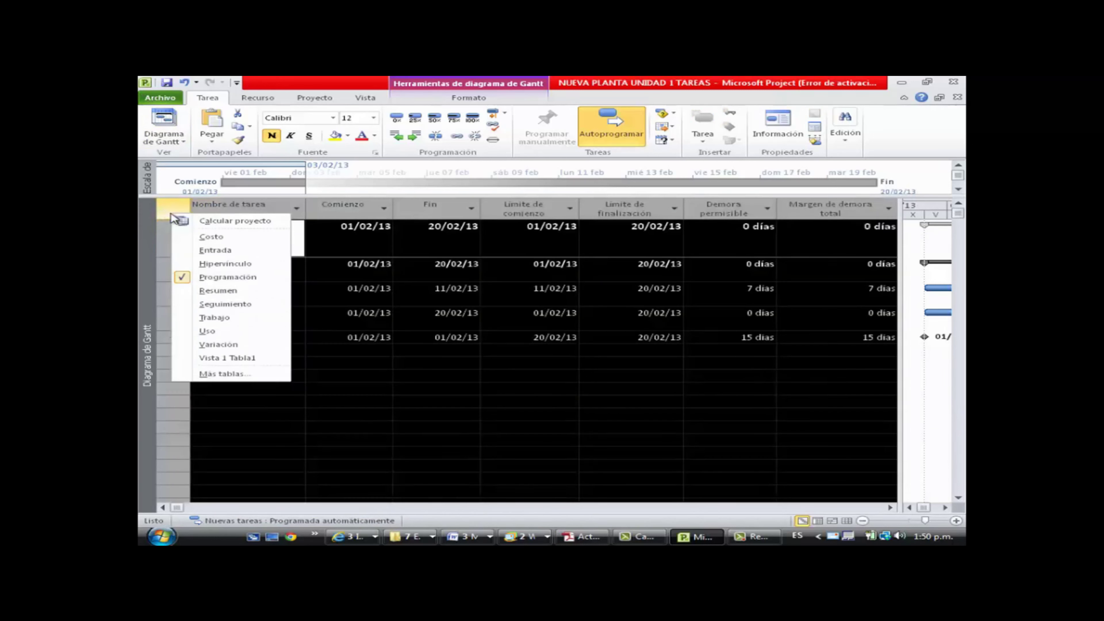
pyautogui.click(213, 250)
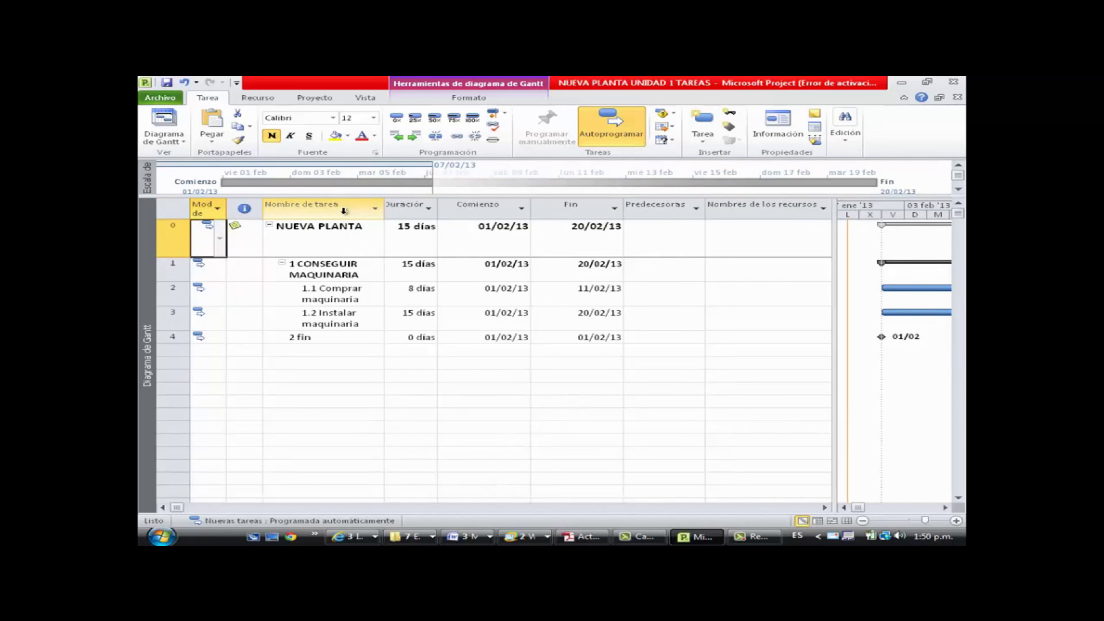
pyautogui.rightClick(403, 208)
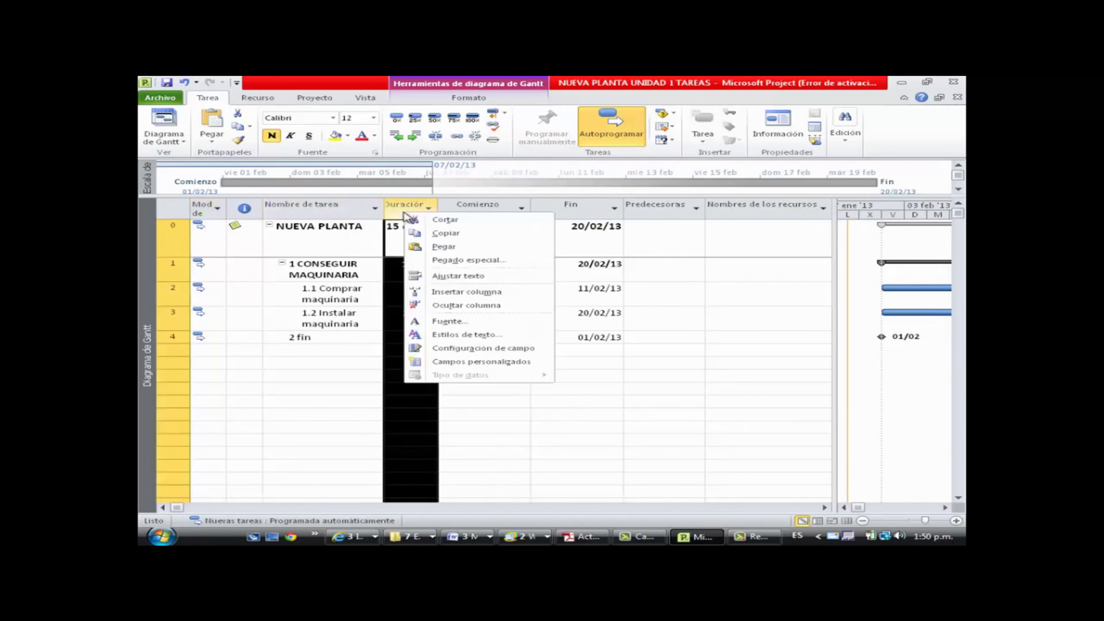
pyautogui.click(476, 292)
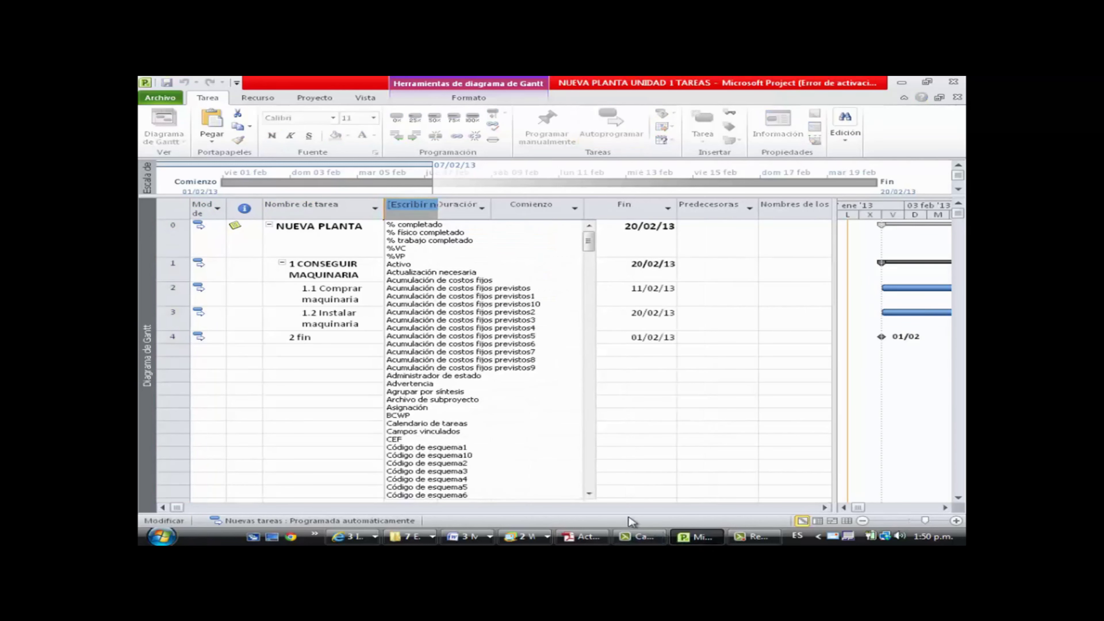
pyautogui.write('Marca1')
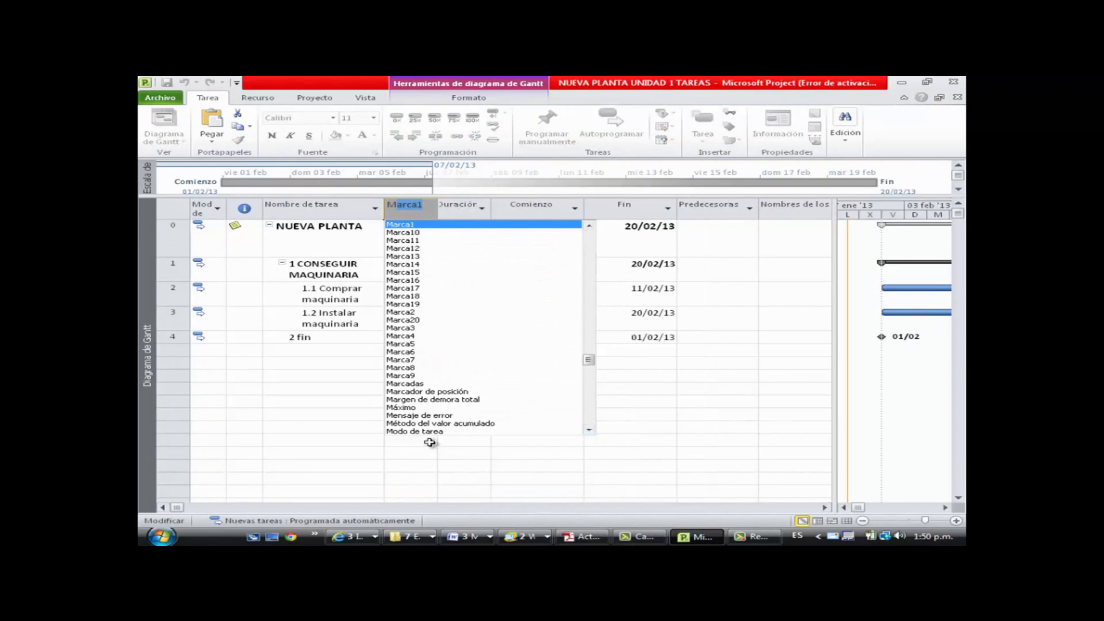
pyautogui.click(422, 399)
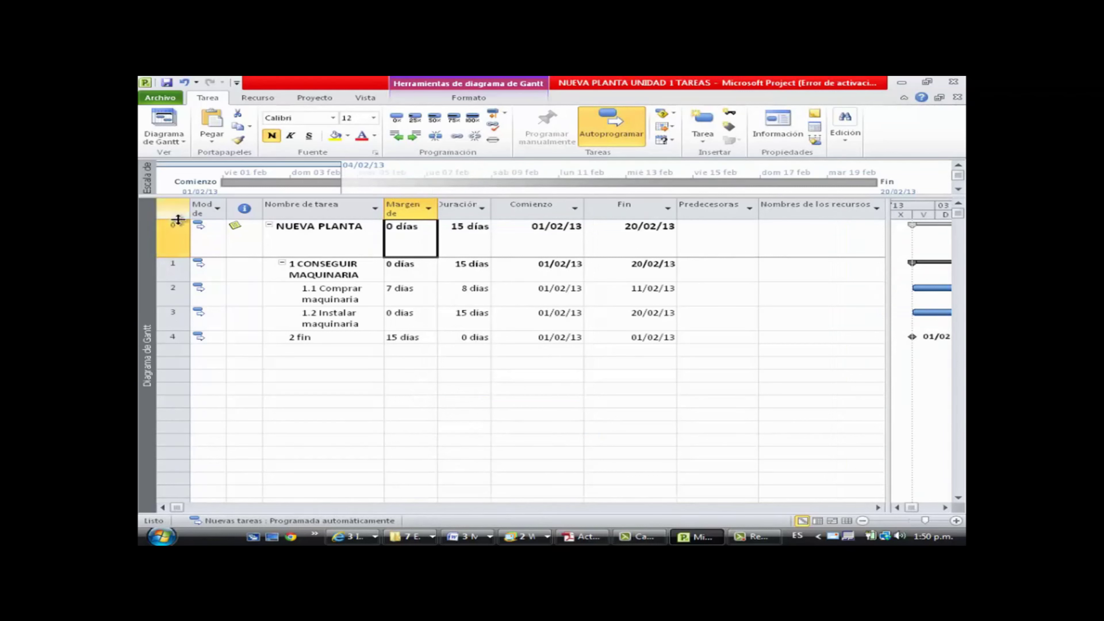
# Make the header row tall enough for the full Margen de demora total title and narrow the table area to expose the Gantt bars.
pyautogui.moveTo(178, 218); pyautogui.dragTo(178, 235)
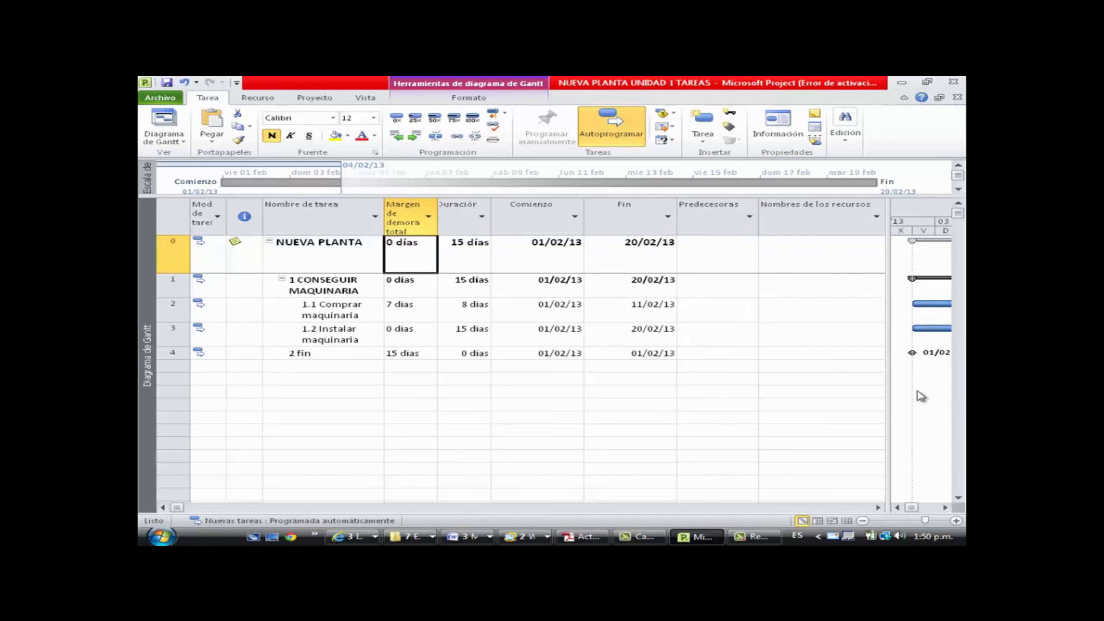
pyautogui.moveTo(890, 382); pyautogui.dragTo(726, 377)
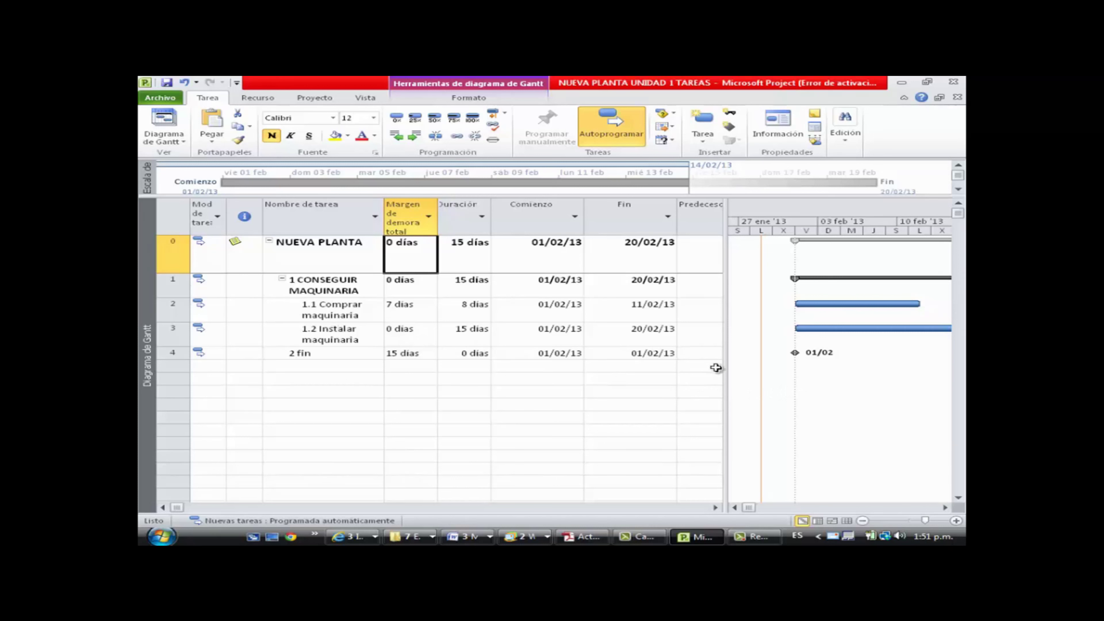
pyautogui.moveTo(723, 369); pyautogui.dragTo(617, 378)
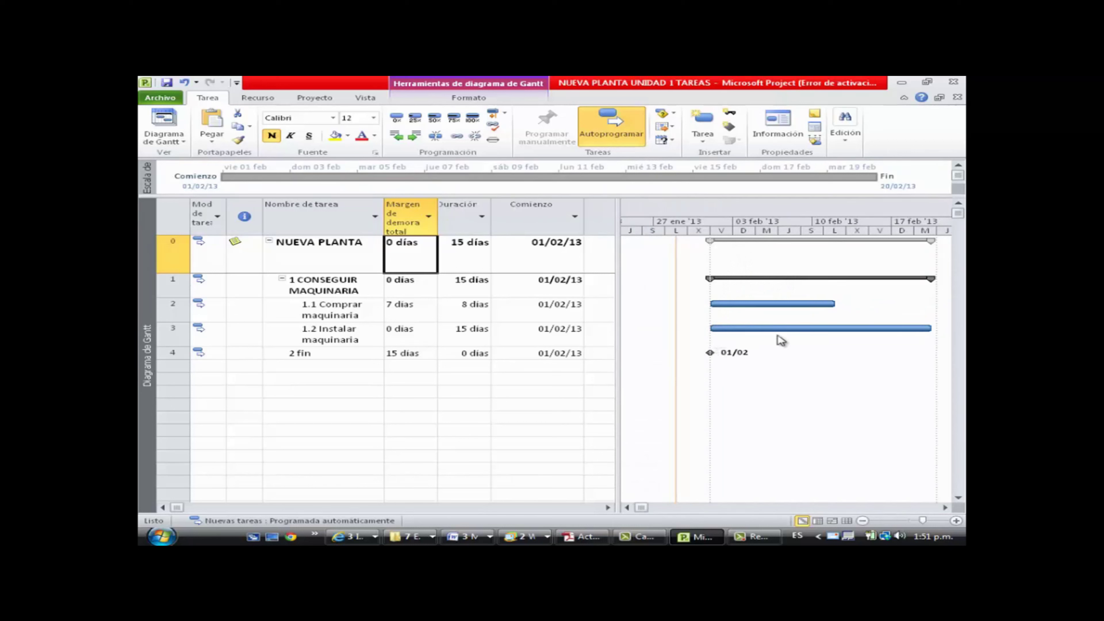
# Widen the table area past Nombres de los recursos and narrow the Comienzo and Fin columns to fit their dates.
pyautogui.moveTo(617, 230); pyautogui.dragTo(801, 233)
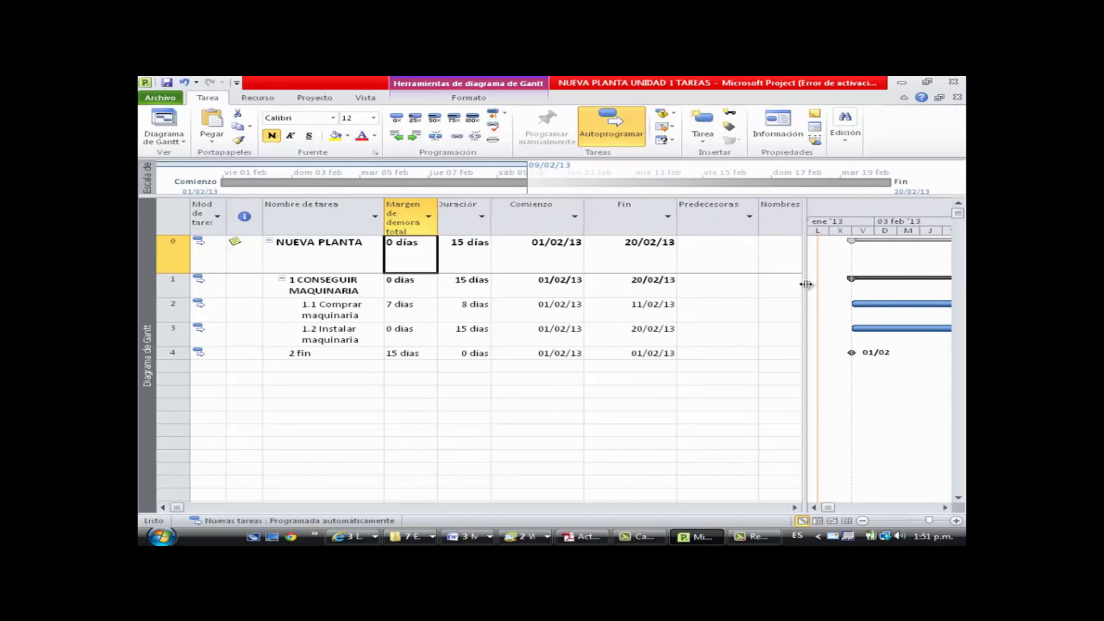
pyautogui.moveTo(805, 285); pyautogui.dragTo(893, 281)
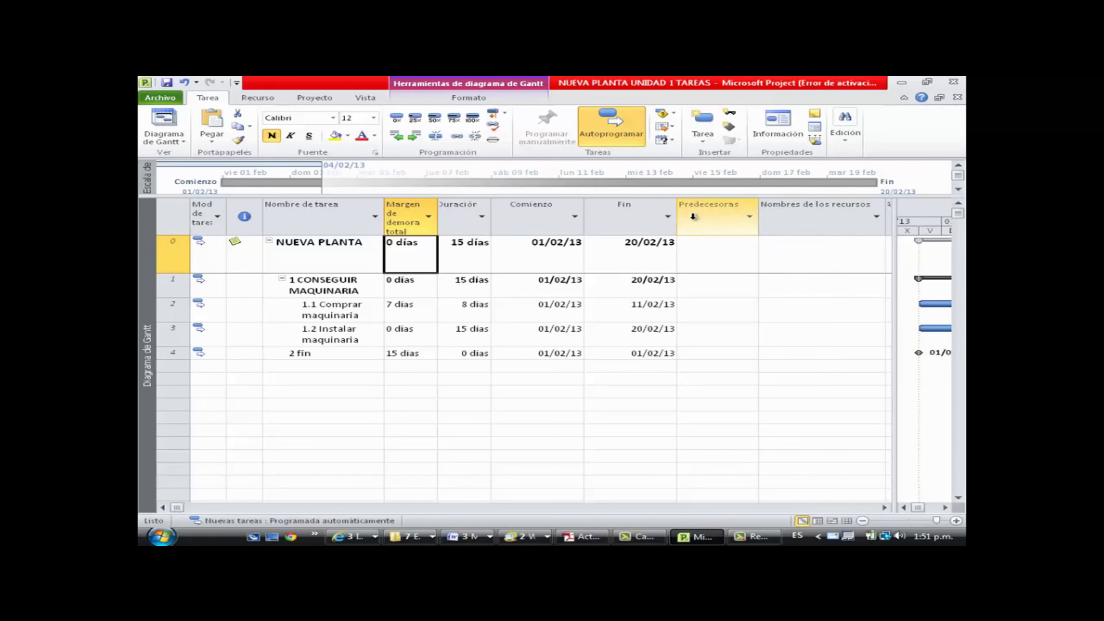
pyautogui.moveTo(582, 225); pyautogui.dragTo(550, 229)
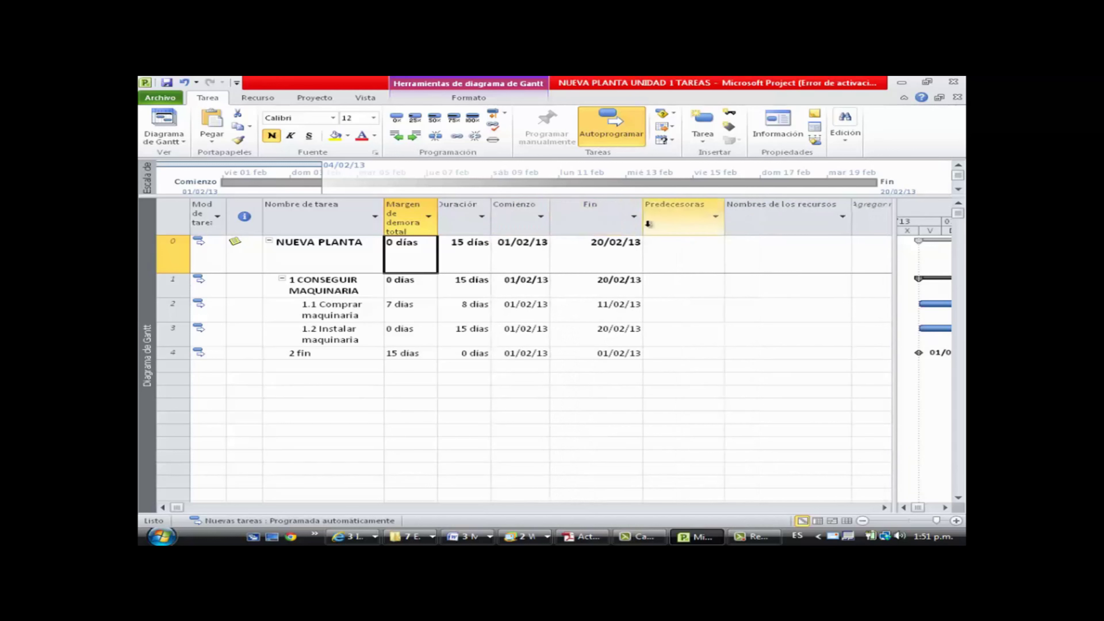
pyautogui.moveTo(642, 229); pyautogui.dragTo(615, 236)
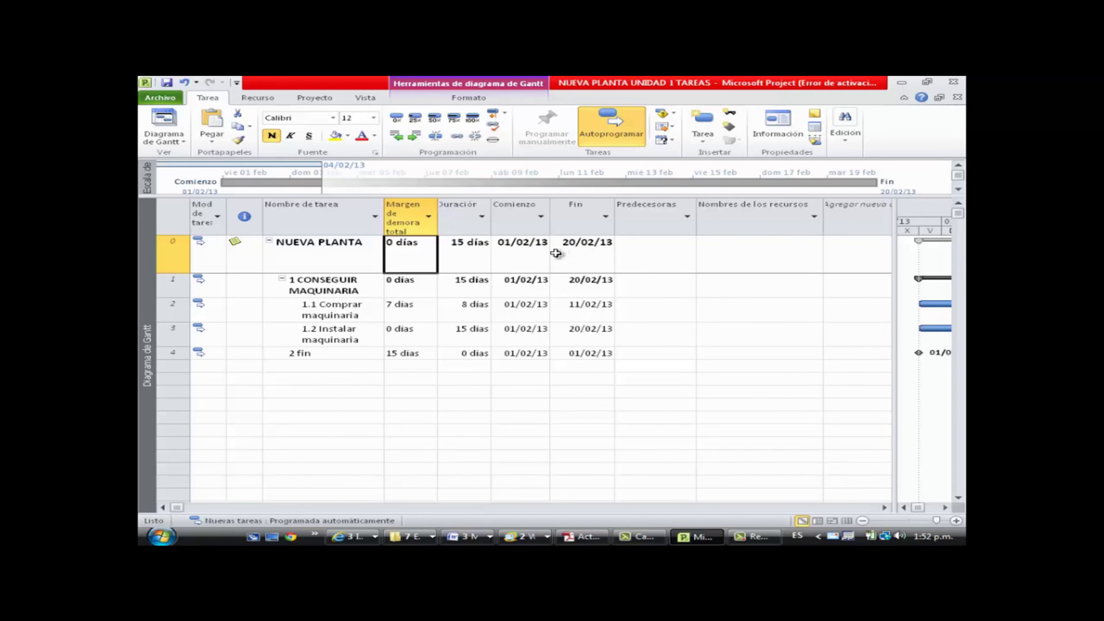
# Set the date format in the general Project options to day, short month and time (28 ene 12:33 p.m.).
pyautogui.click(160, 99)
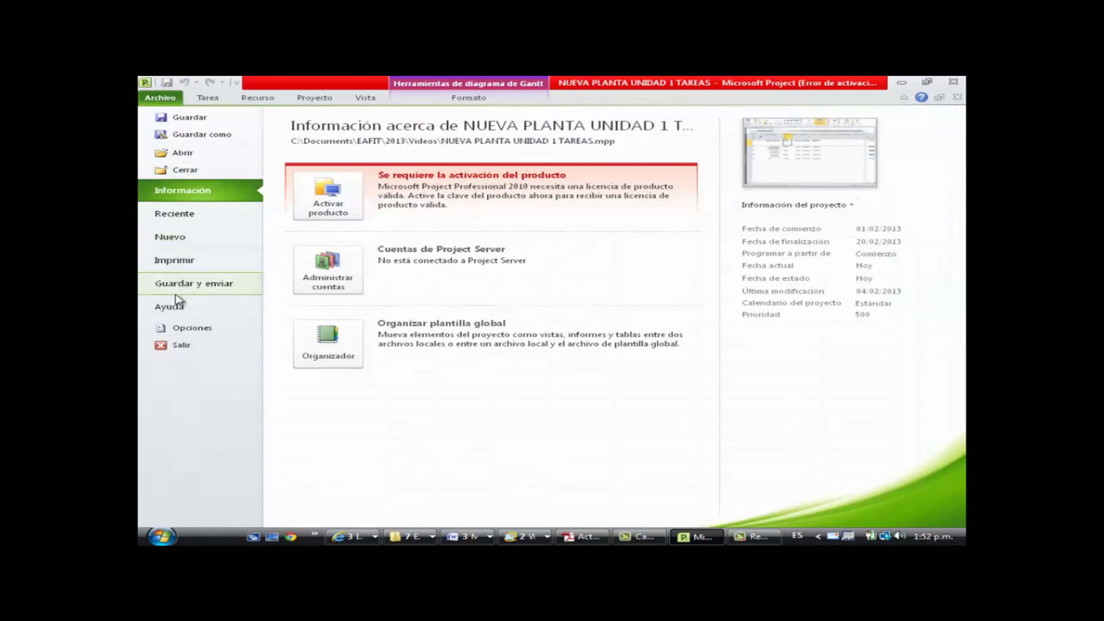
pyautogui.click(203, 331)
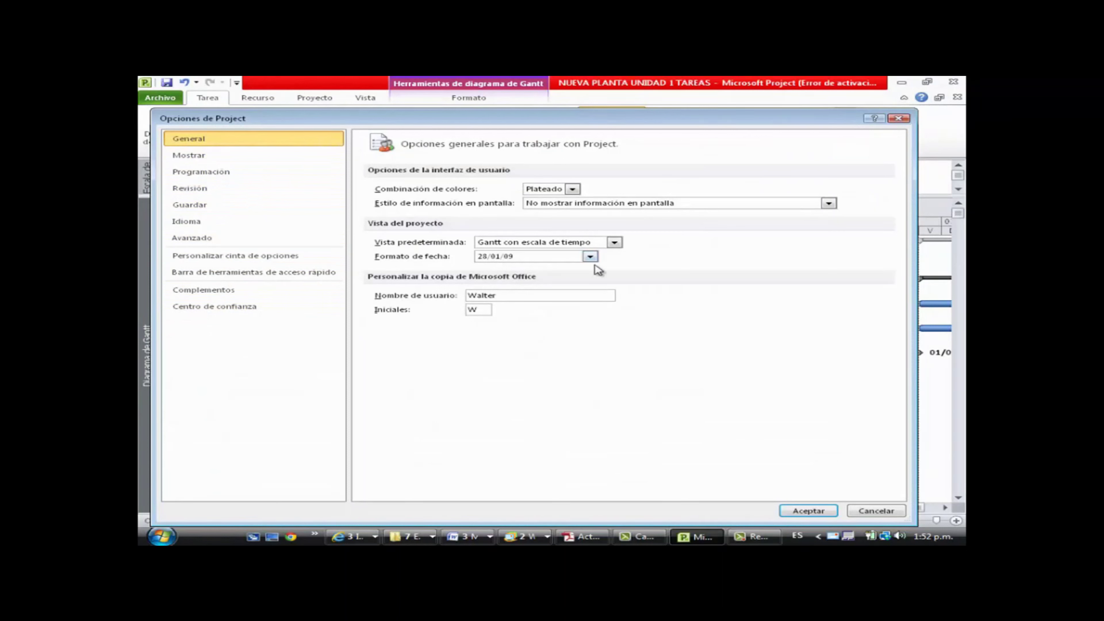
pyautogui.click(591, 257)
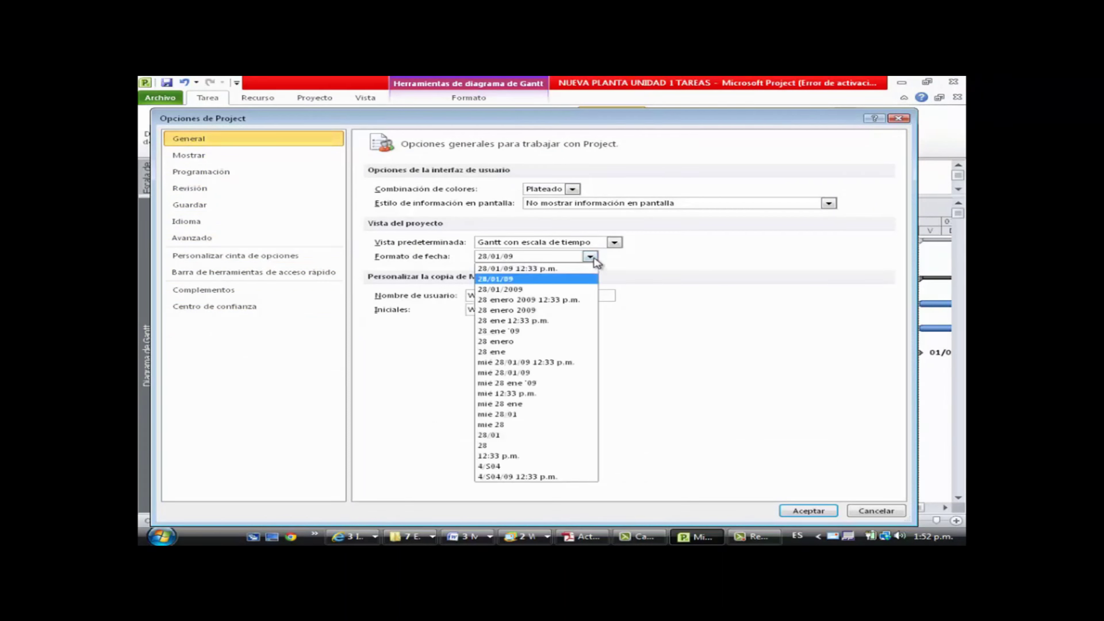
pyautogui.click(541, 322)
pyautogui.click(818, 515)
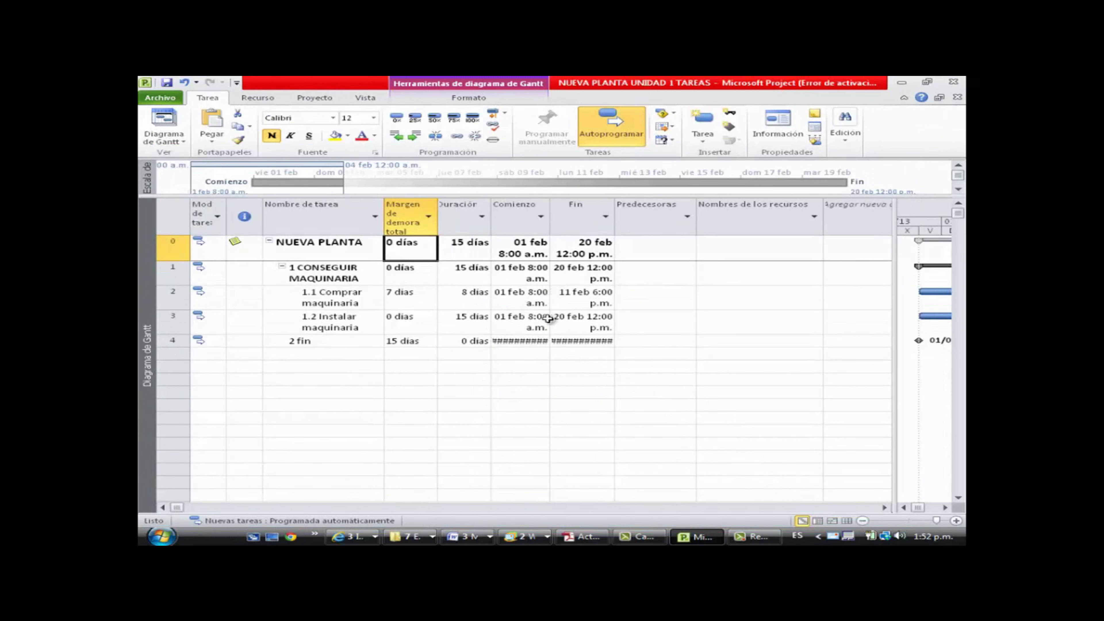
# Widen the Fin column slightly and adjust the row heights: the fin task to two lines, and all rows together to one line.
pyautogui.moveTo(614, 223); pyautogui.dragTo(626, 223)
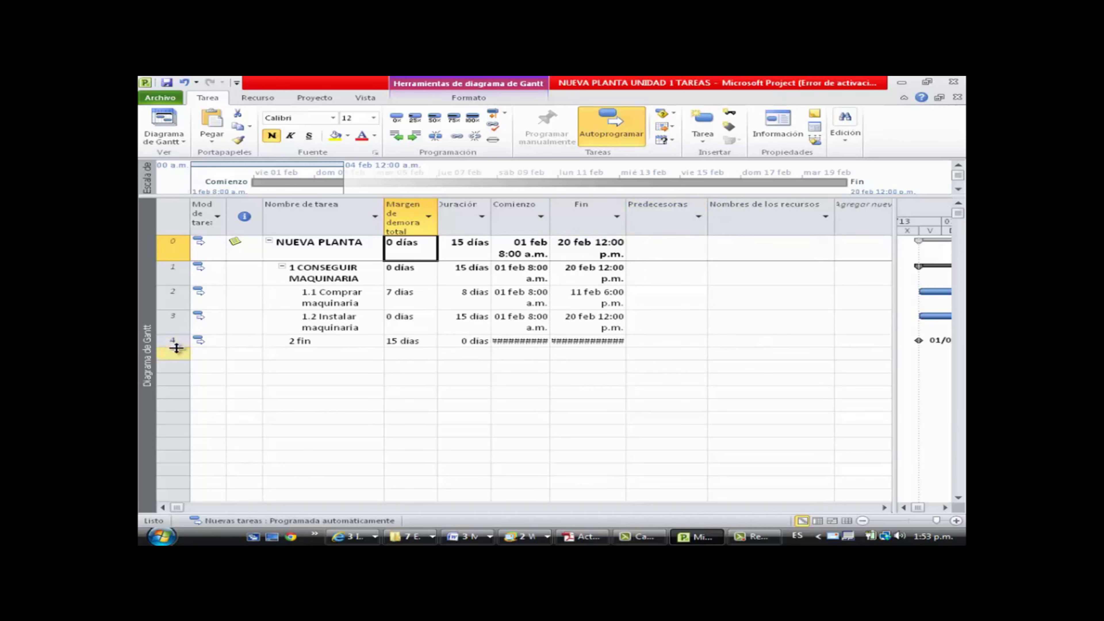
pyautogui.moveTo(172, 347); pyautogui.dragTo(171, 359)
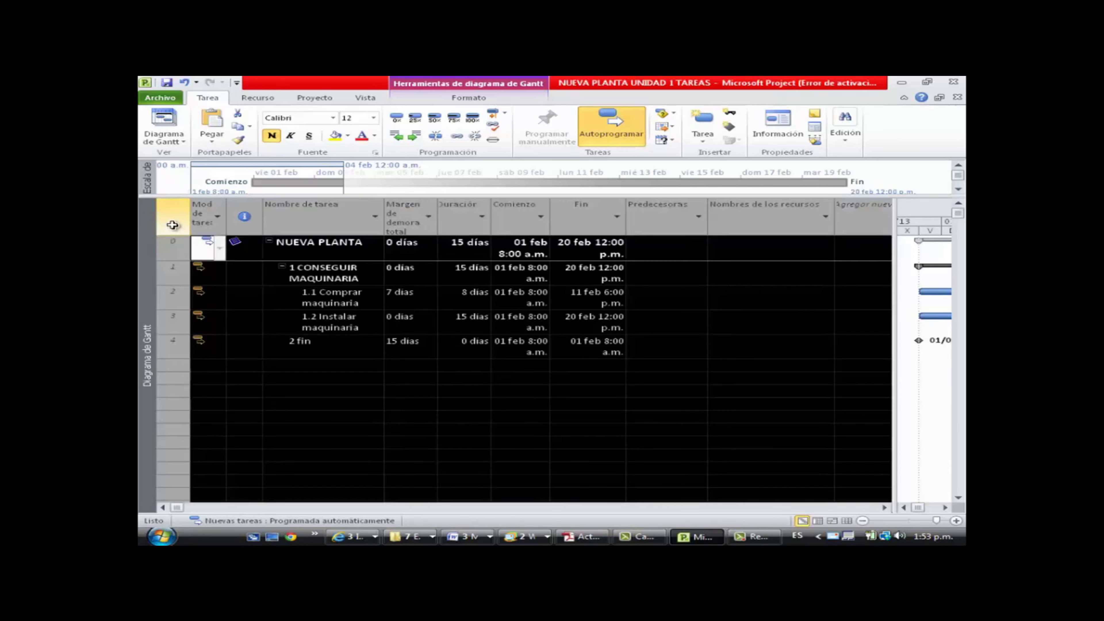
pyautogui.click(173, 225)
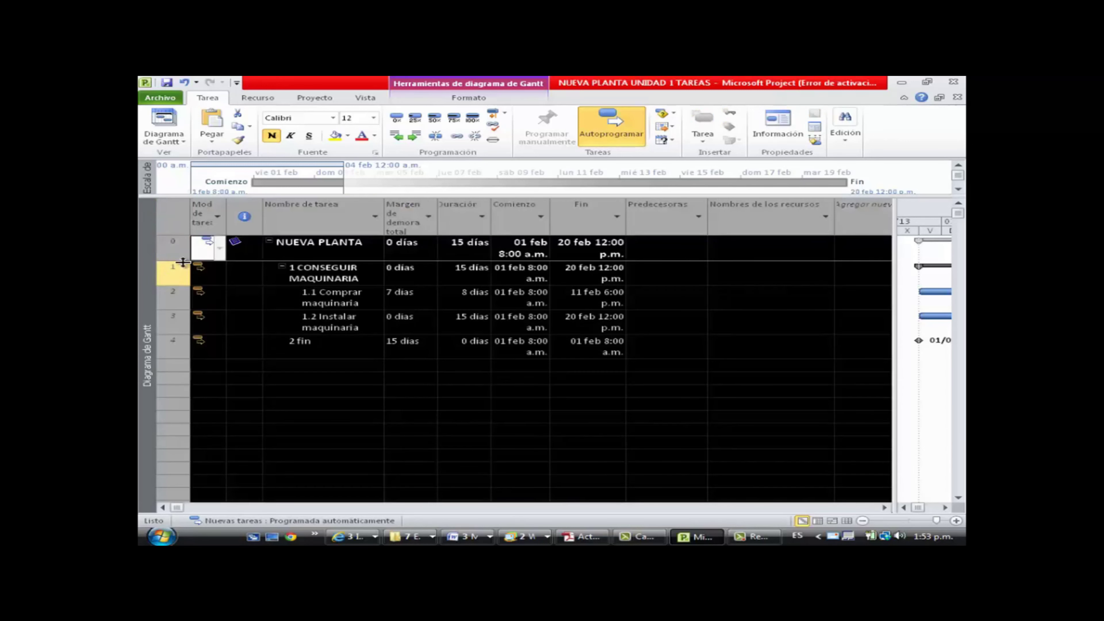
pyautogui.moveTo(170, 287); pyautogui.dragTo(171, 276)
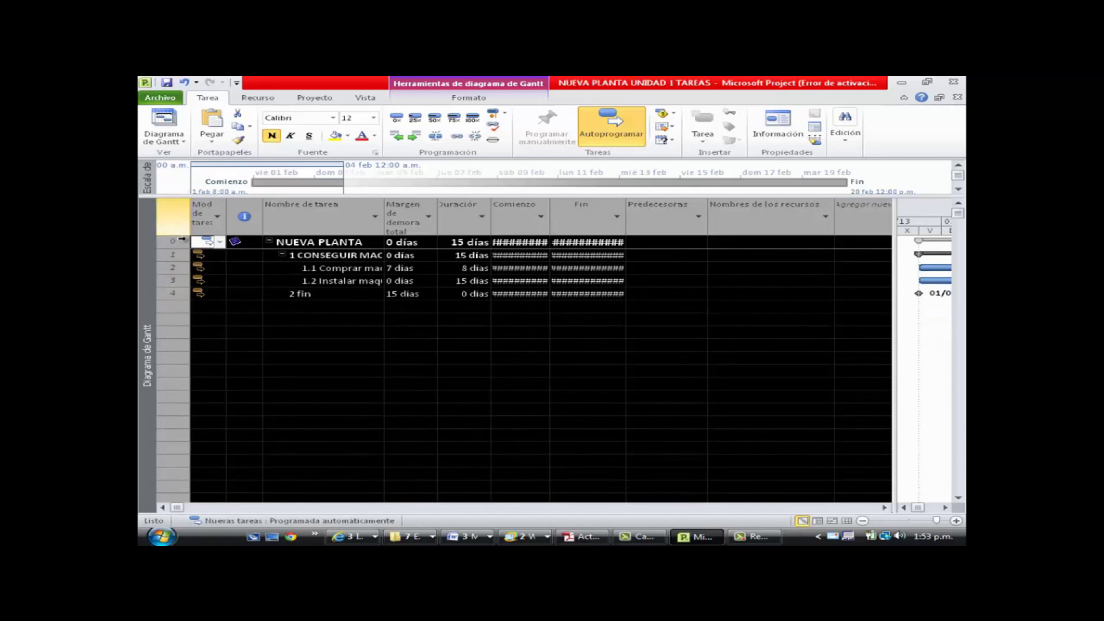
# Increase the height of all task rows to two lines and narrow the Fin column slightly.
pyautogui.moveTo(187, 250); pyautogui.dragTo(187, 262)
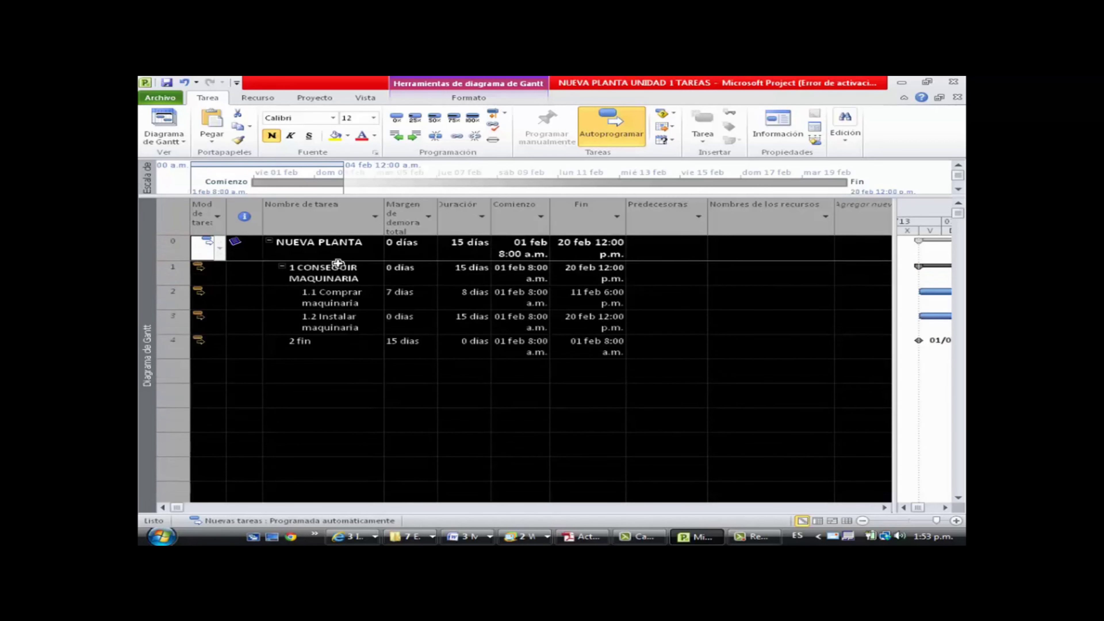
pyautogui.click(279, 293)
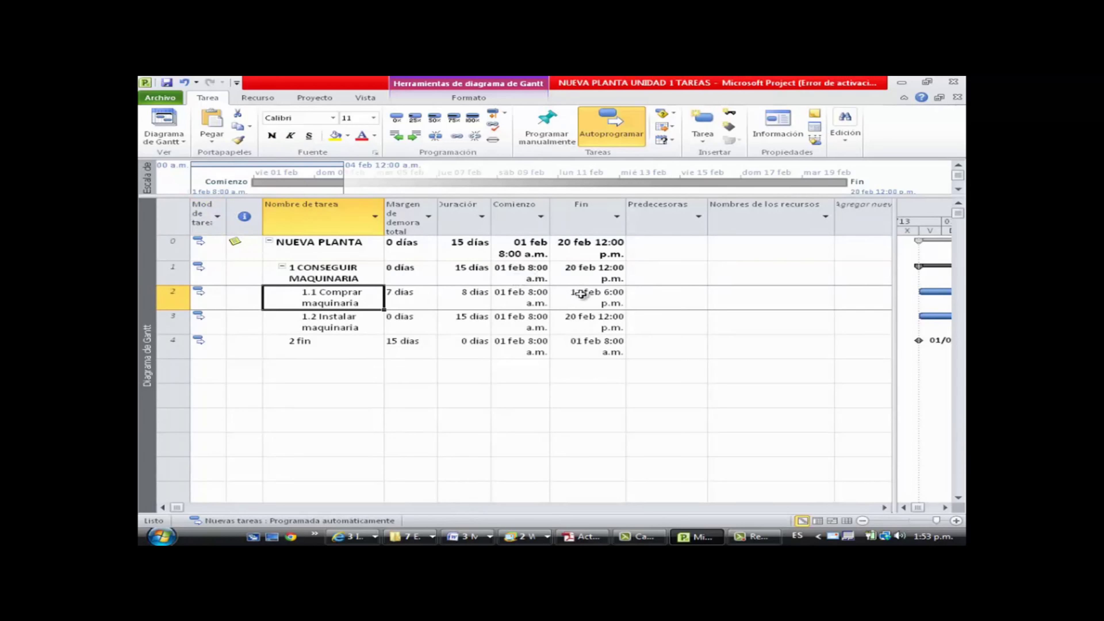
pyautogui.moveTo(625, 229); pyautogui.dragTo(618, 232)
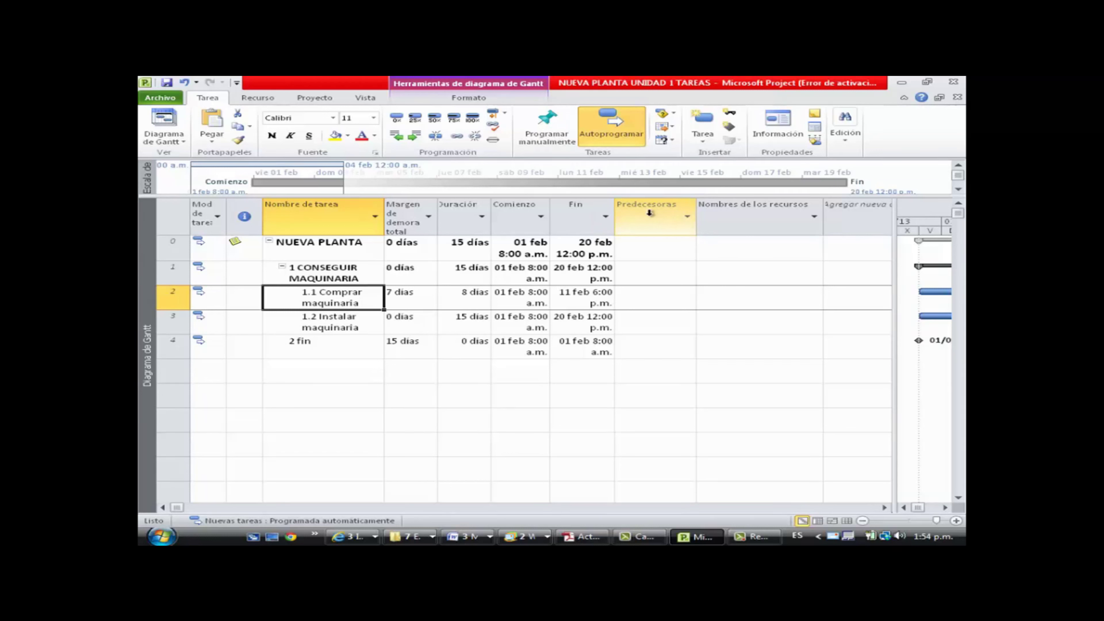
# Insert a Límite de comienzo column between Fin and Predecesoras.
pyautogui.rightClick(649, 212)
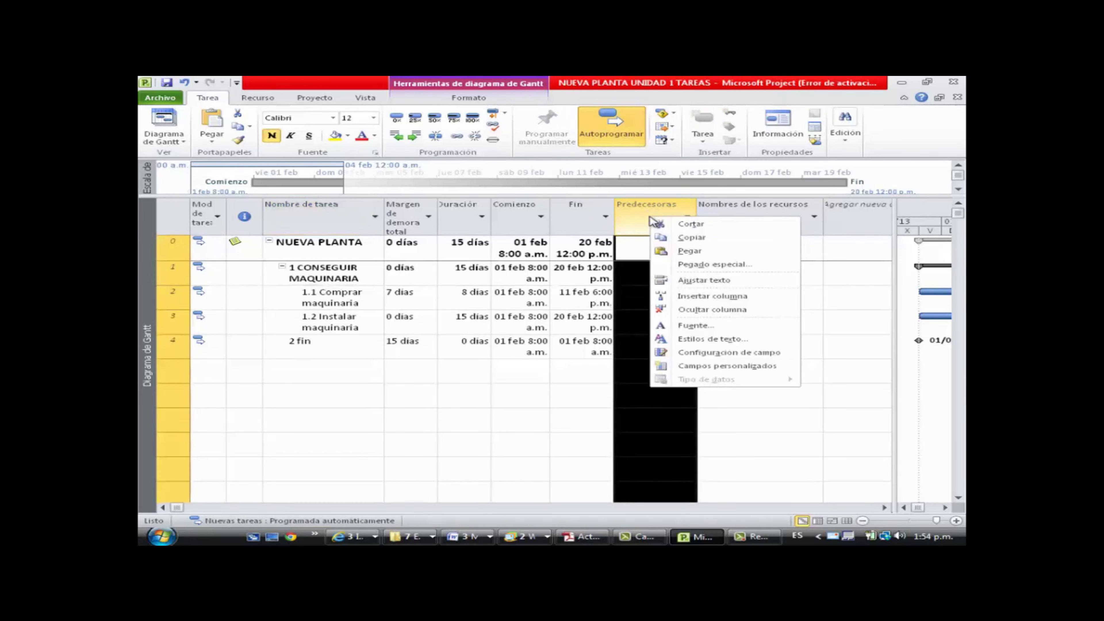
pyautogui.click(695, 298)
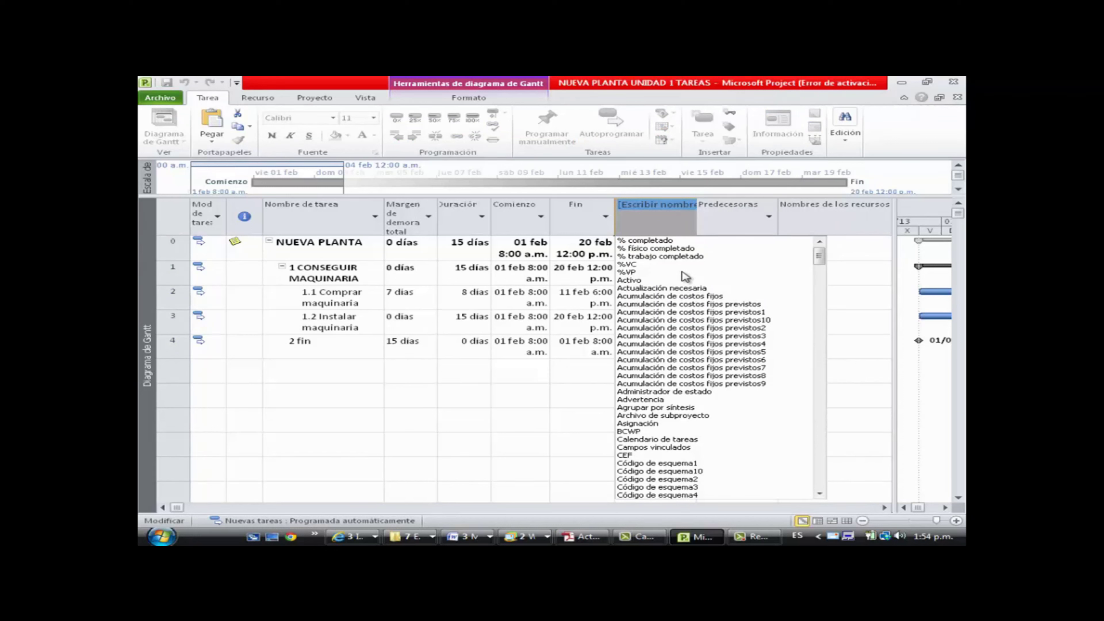
pyautogui.write('Límite de comienzo')
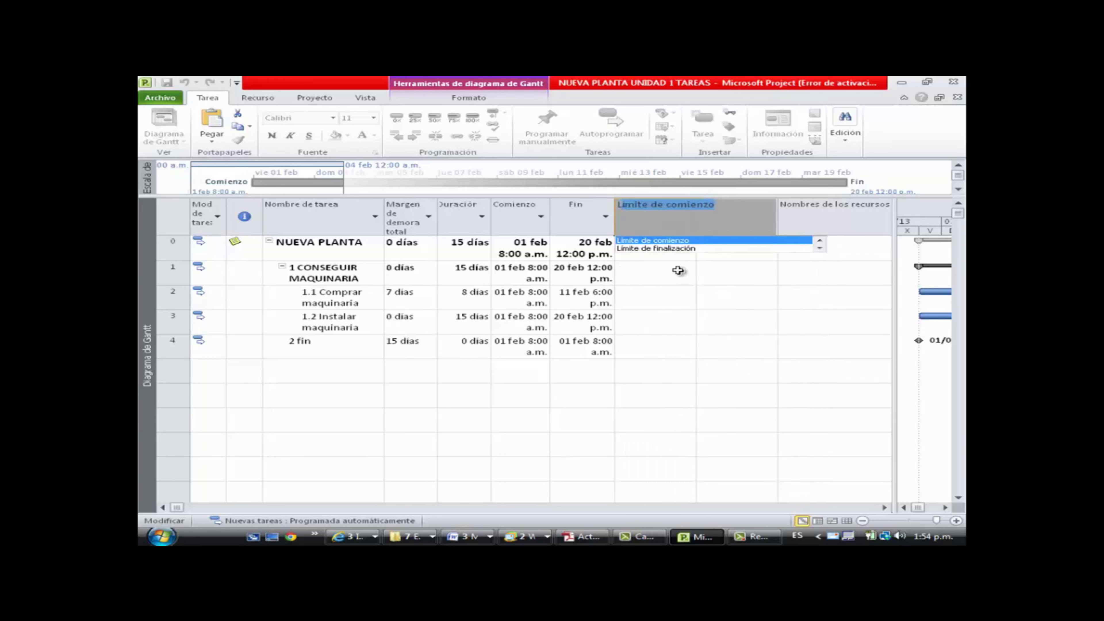
pyautogui.click(638, 241)
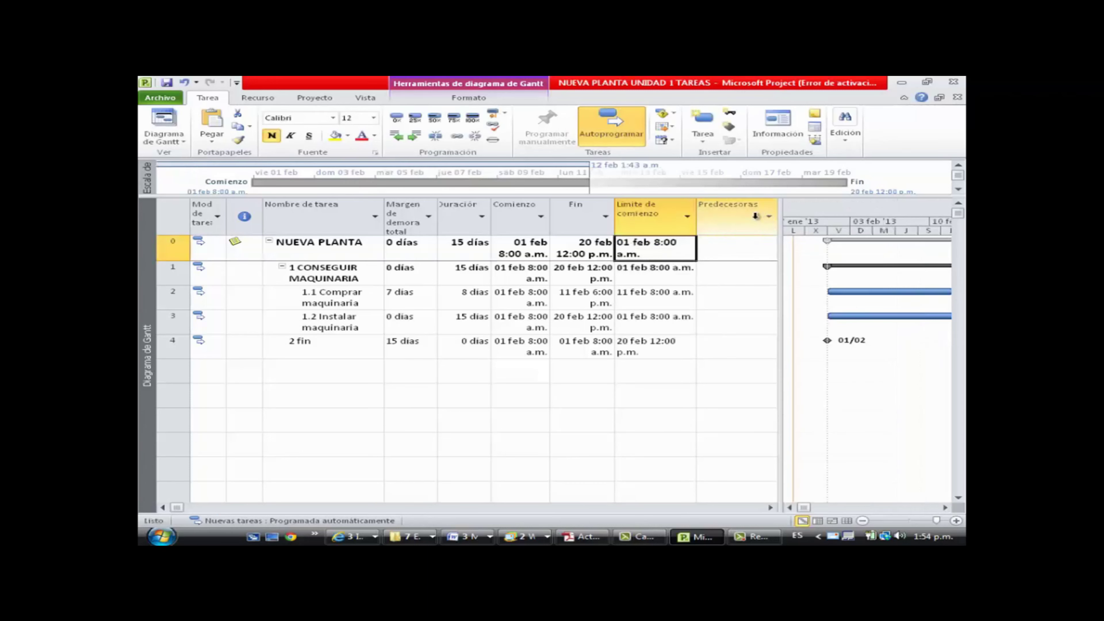
# Widen the table area and insert a Límite de finalización column before Predecesoras.
pyautogui.click(752, 217)
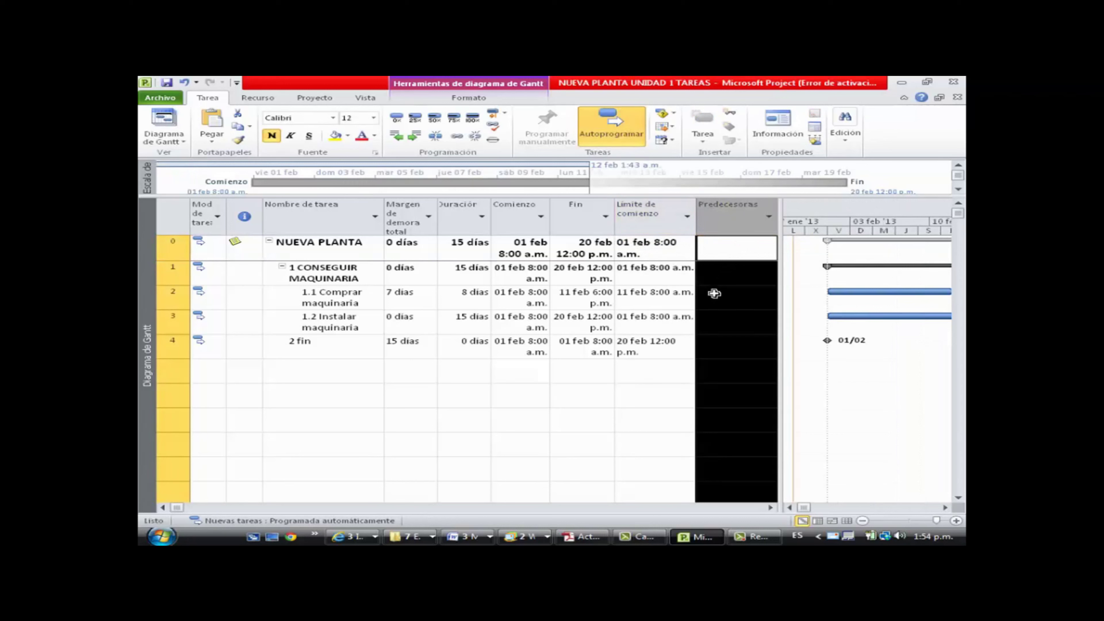
pyautogui.moveTo(781, 237); pyautogui.dragTo(839, 237)
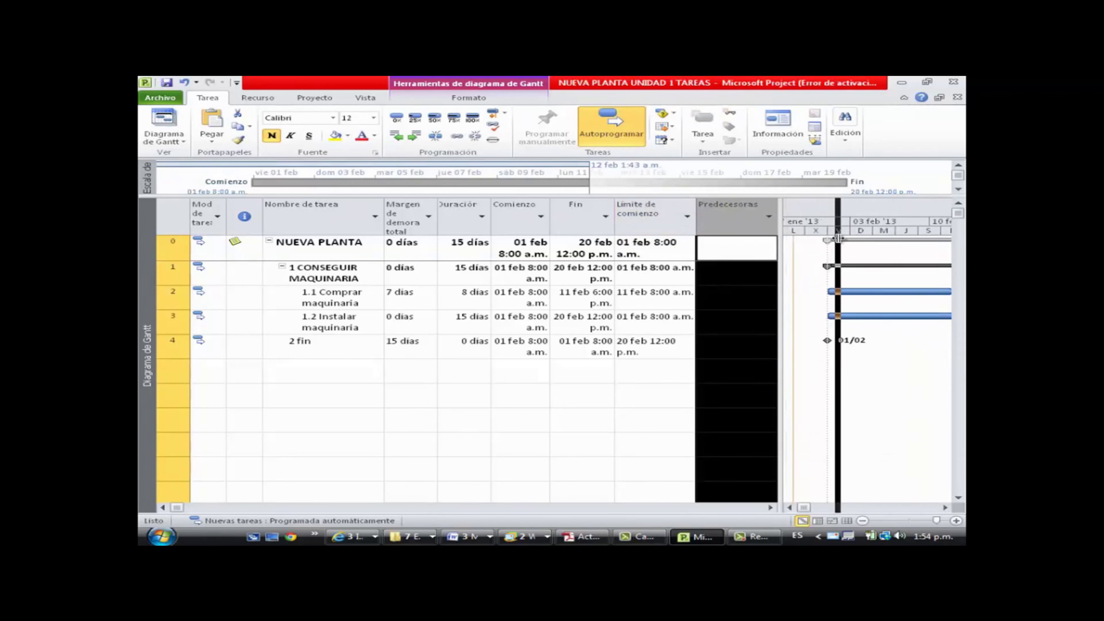
pyautogui.rightClick(734, 225)
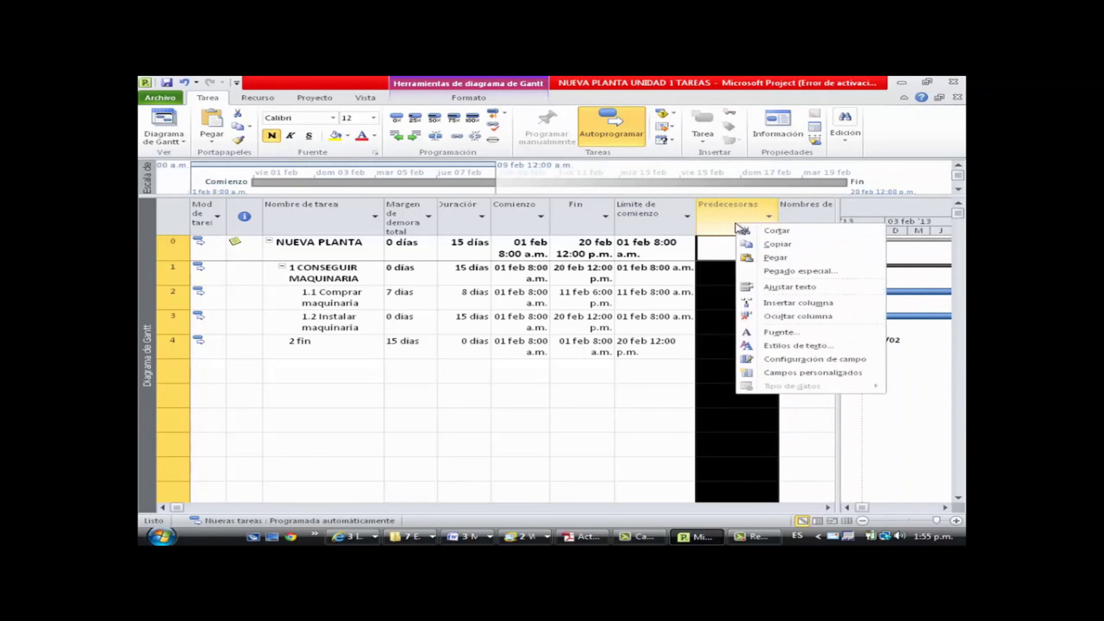
pyautogui.click(776, 303)
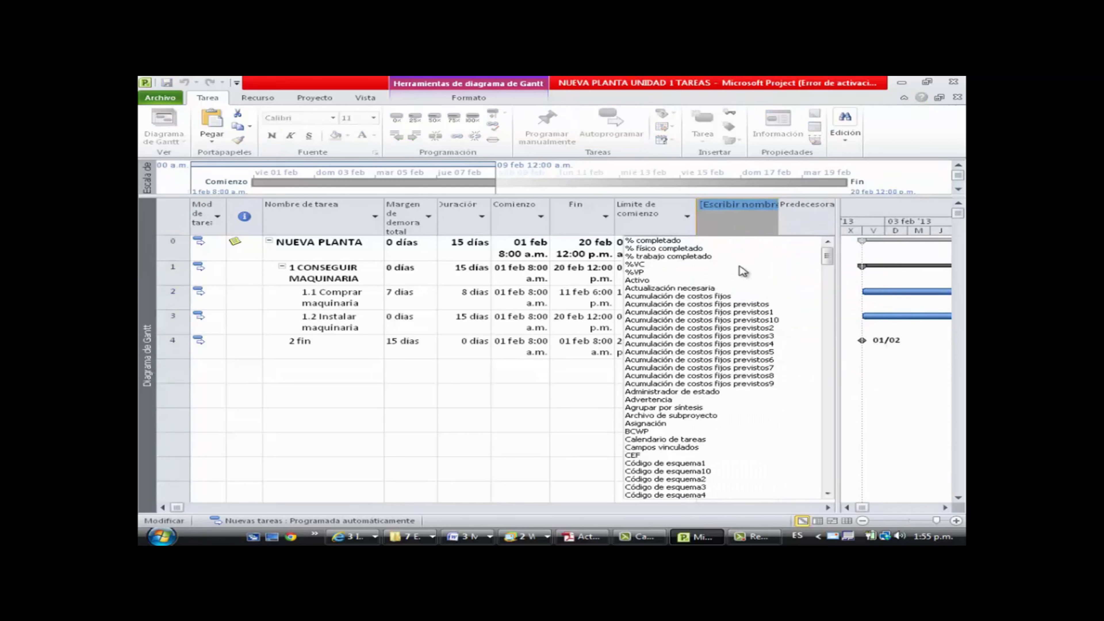
pyautogui.write('L')
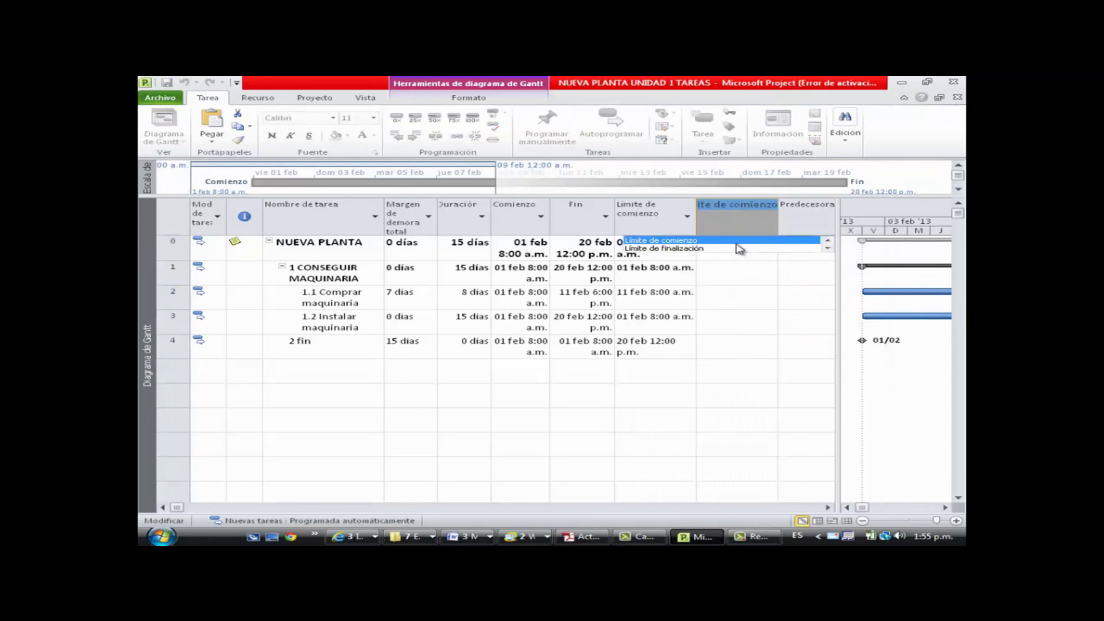
pyautogui.click(681, 251)
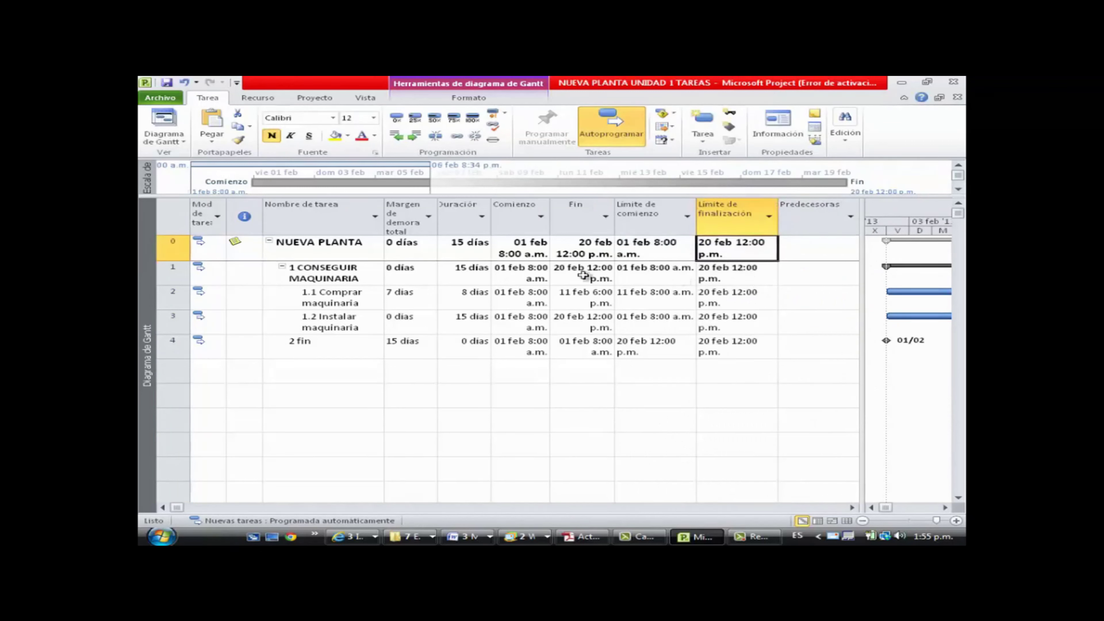
# Compare the total slack of task 1.1 Comprar maquinaria with its start, finish and limit dates.
pyautogui.click(703, 295)
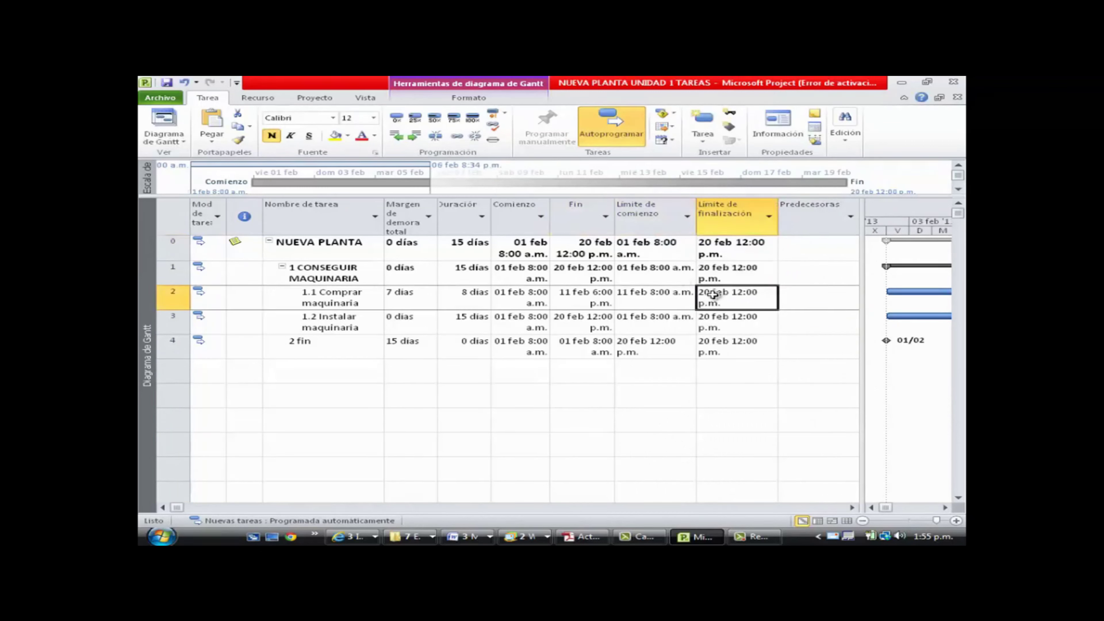
pyautogui.click(410, 300)
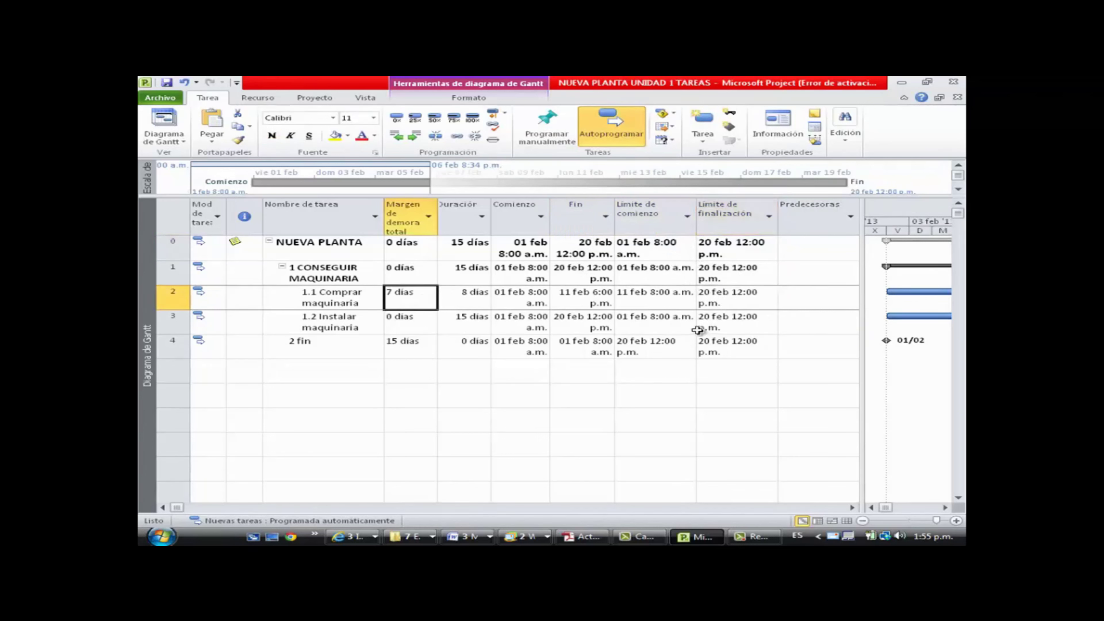
pyautogui.click(506, 300)
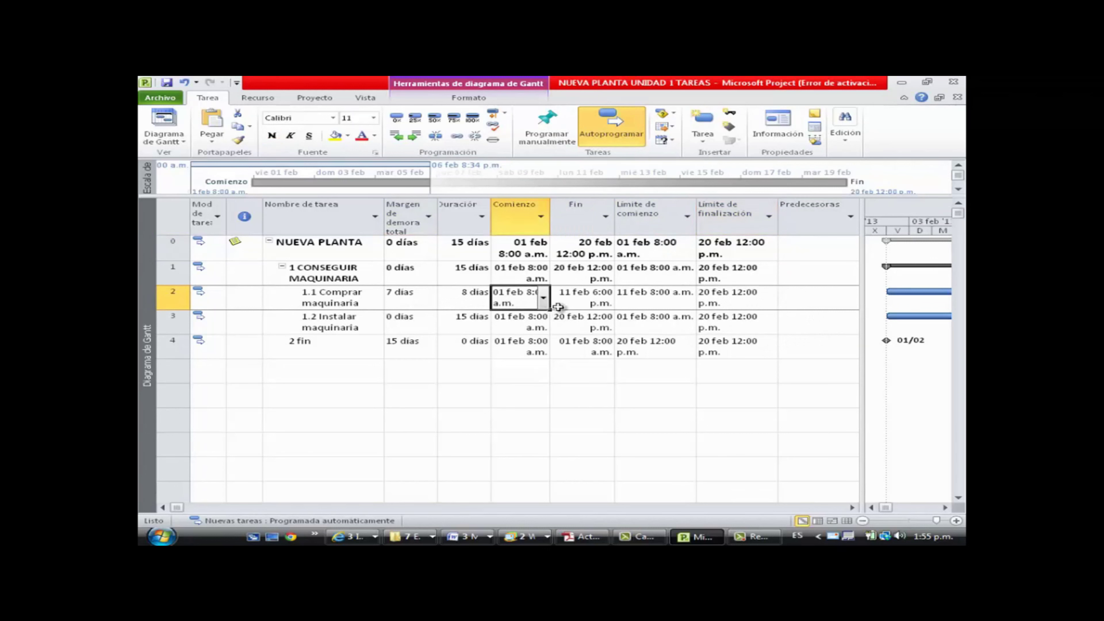
pyautogui.click(584, 305)
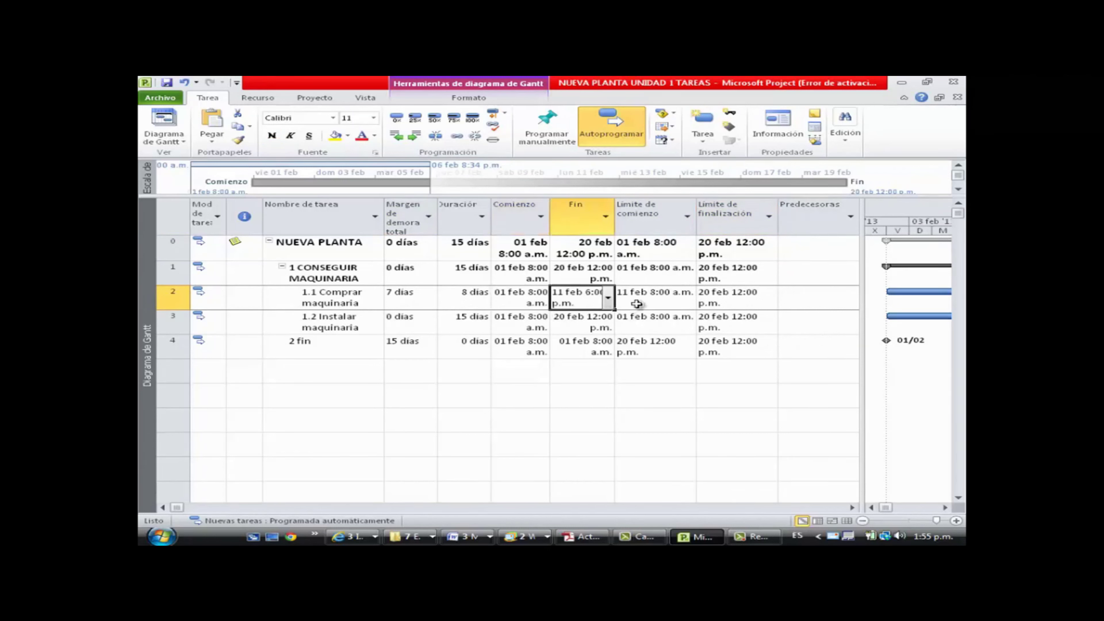
pyautogui.click(637, 304)
pyautogui.click(726, 305)
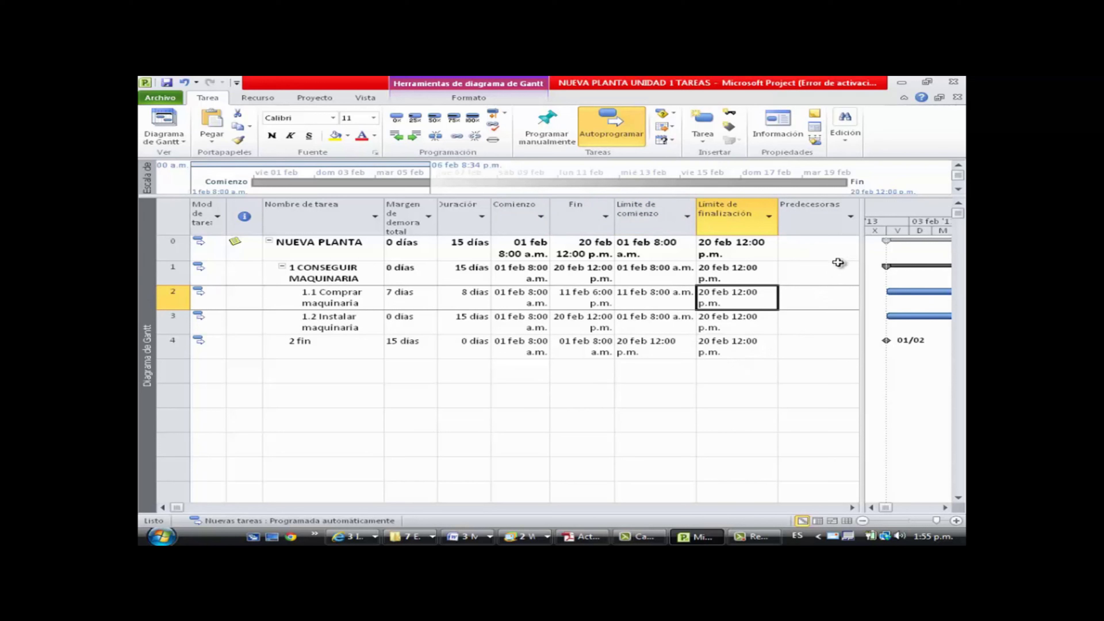
# Widen the table area to expose the resource names column and narrow the Nombre de tarea column slightly.
pyautogui.moveTo(862, 228); pyautogui.dragTo(939, 231)
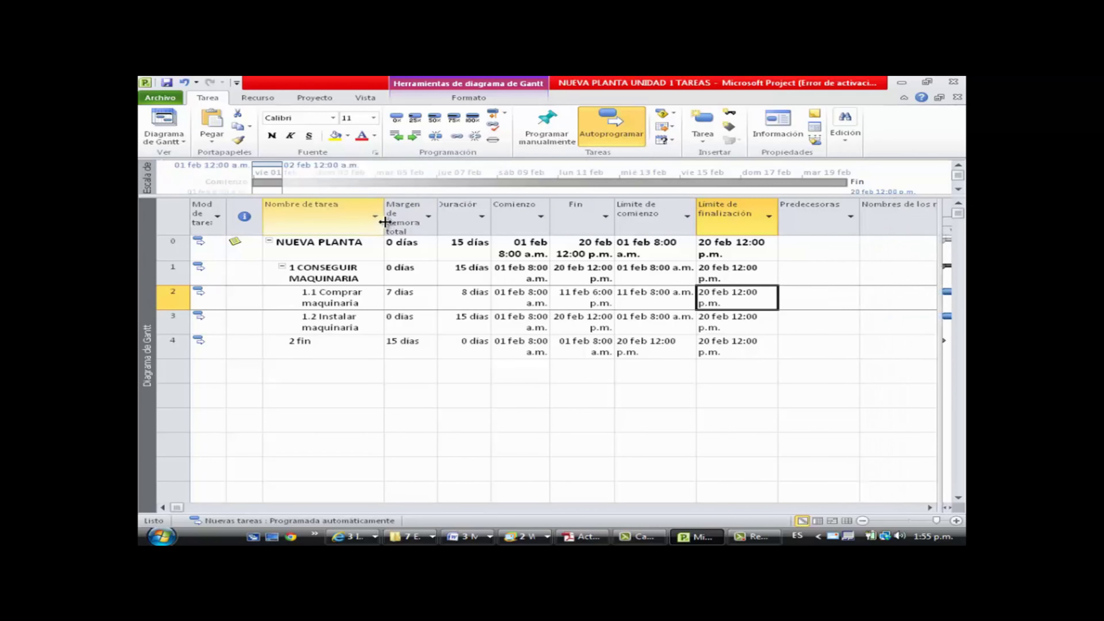
pyautogui.moveTo(382, 218); pyautogui.dragTo(367, 217)
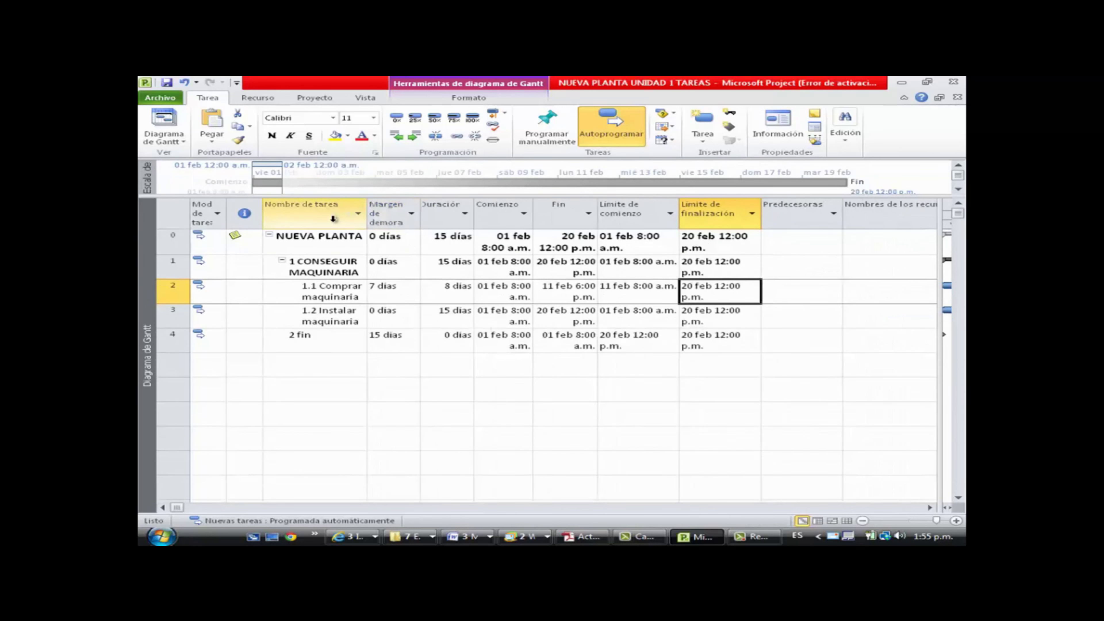
pyautogui.moveTo(261, 216); pyautogui.dragTo(261, 221)
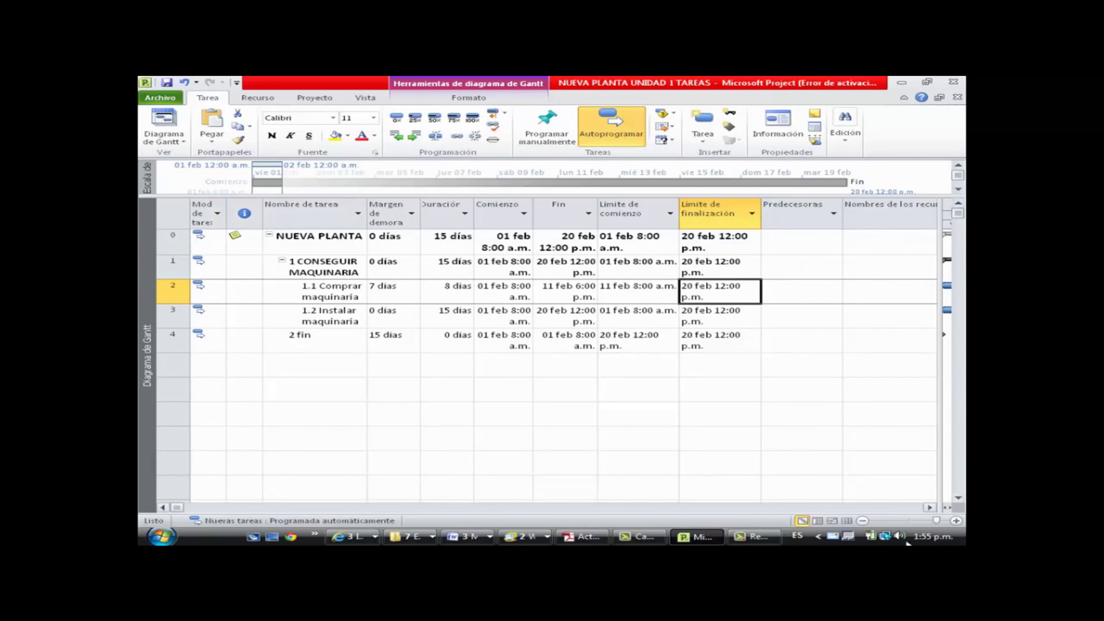
# Insert a second Límite de comienzo column between Límite de finalización and Predecesoras.
pyautogui.click(929, 507)
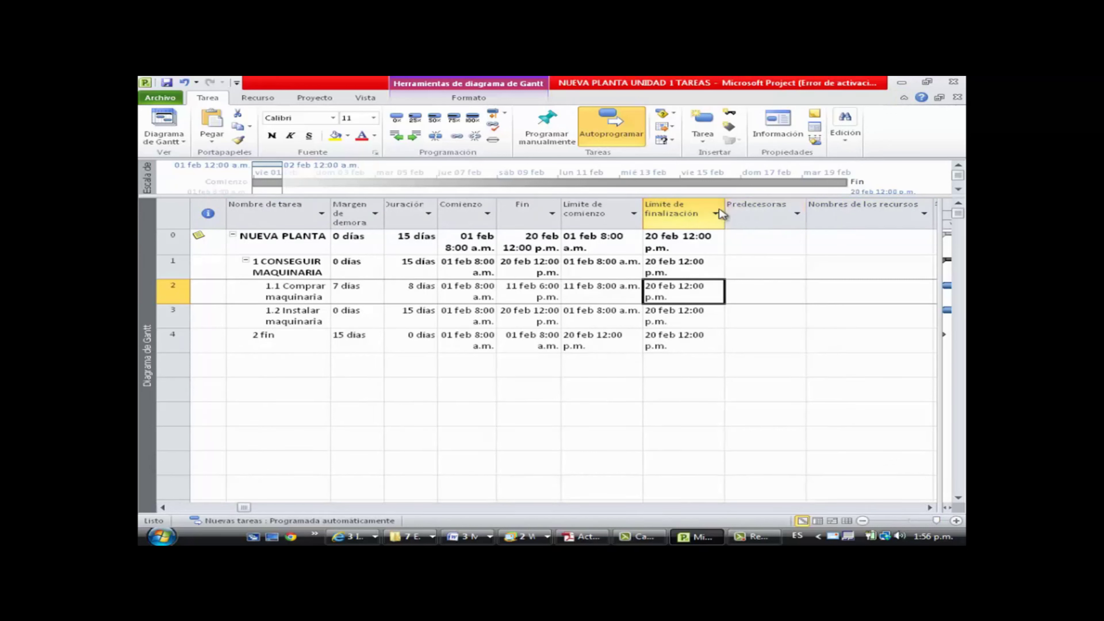
pyautogui.click(765, 210)
pyautogui.rightClick(768, 214)
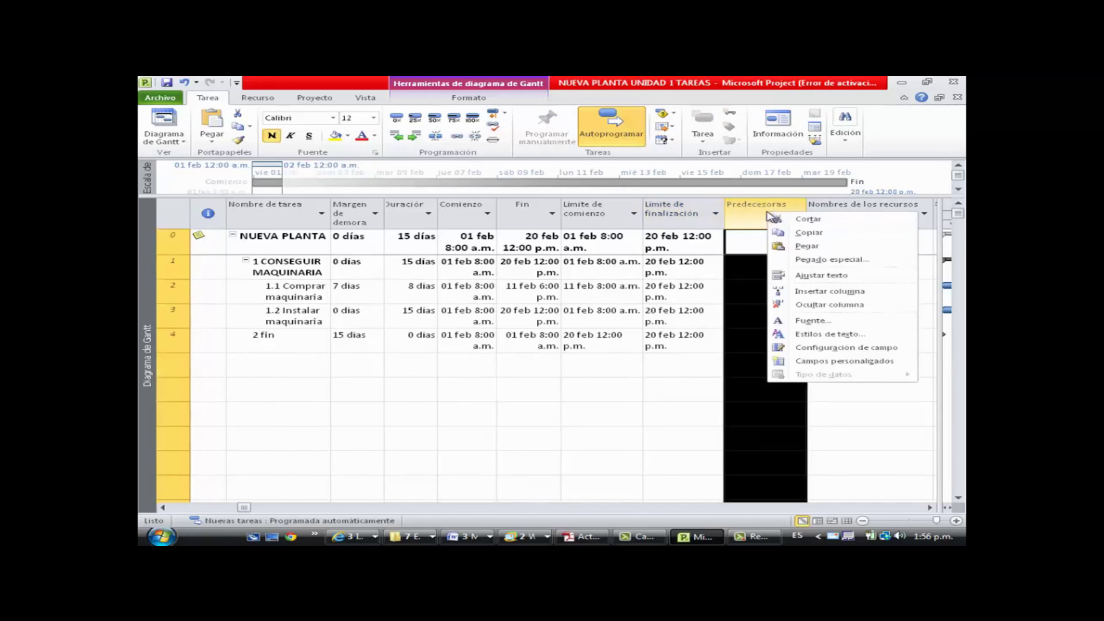
pyautogui.click(782, 292)
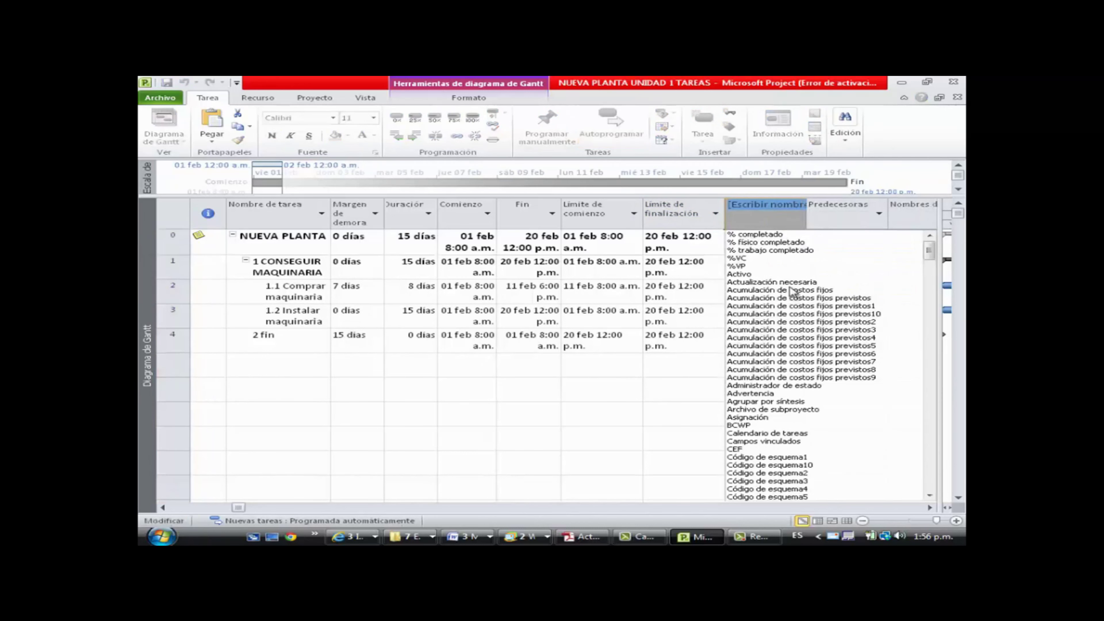
pyautogui.write('Límite de comienzo')
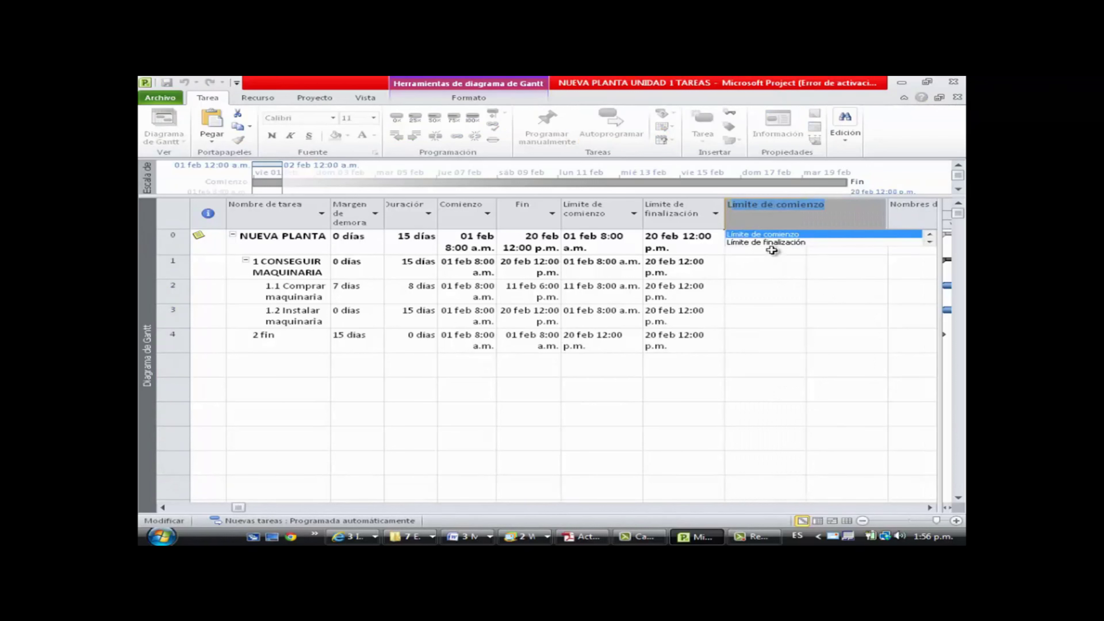
pyautogui.click(775, 206)
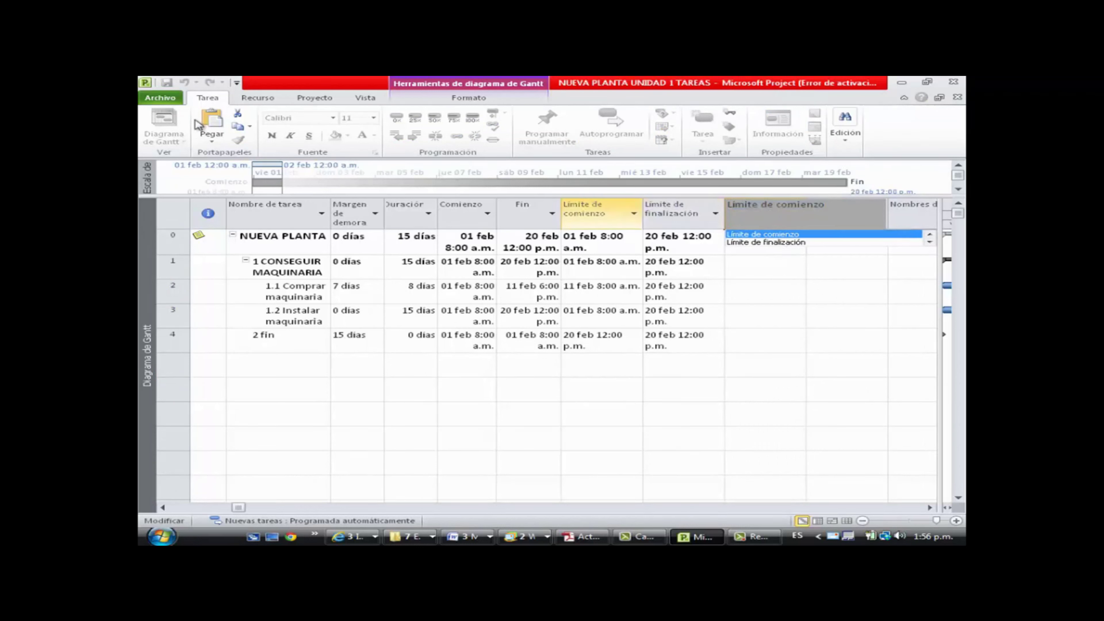
pyautogui.press('Return')
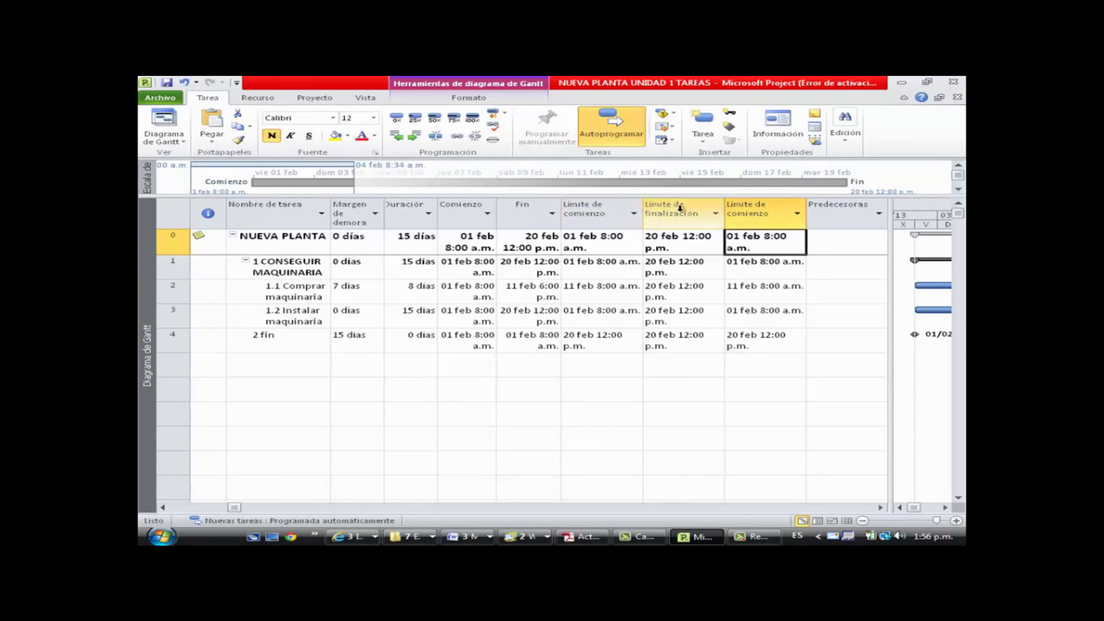
# Change the field of the duplicate Límite de comienzo column to Sucesoras.
pyautogui.click(770, 214)
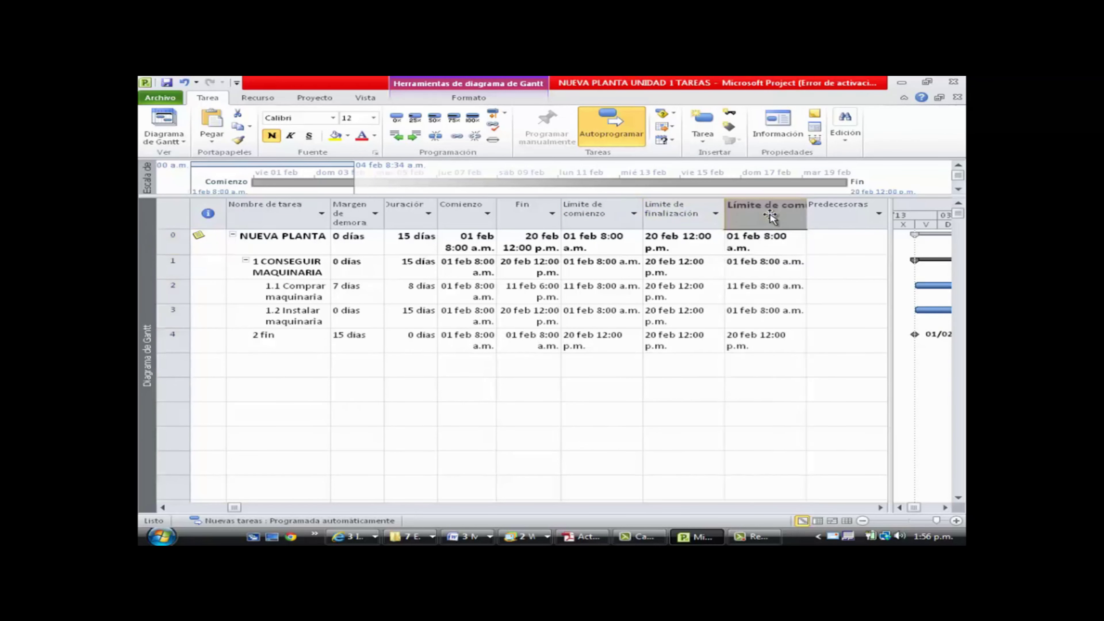
pyautogui.click(770, 214)
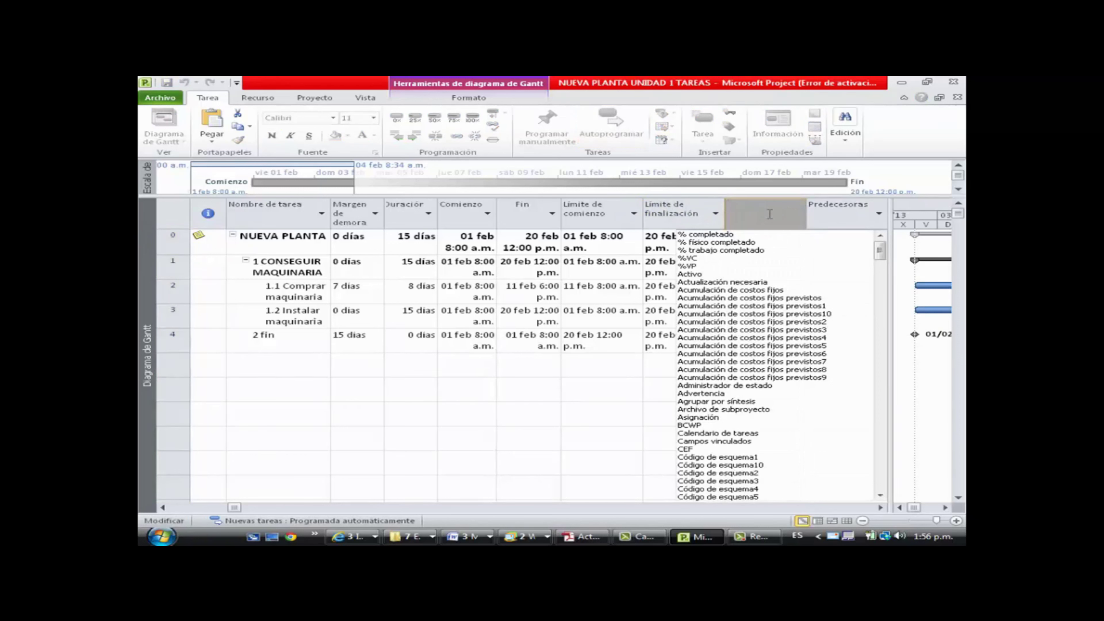
pyautogui.write('S/D')
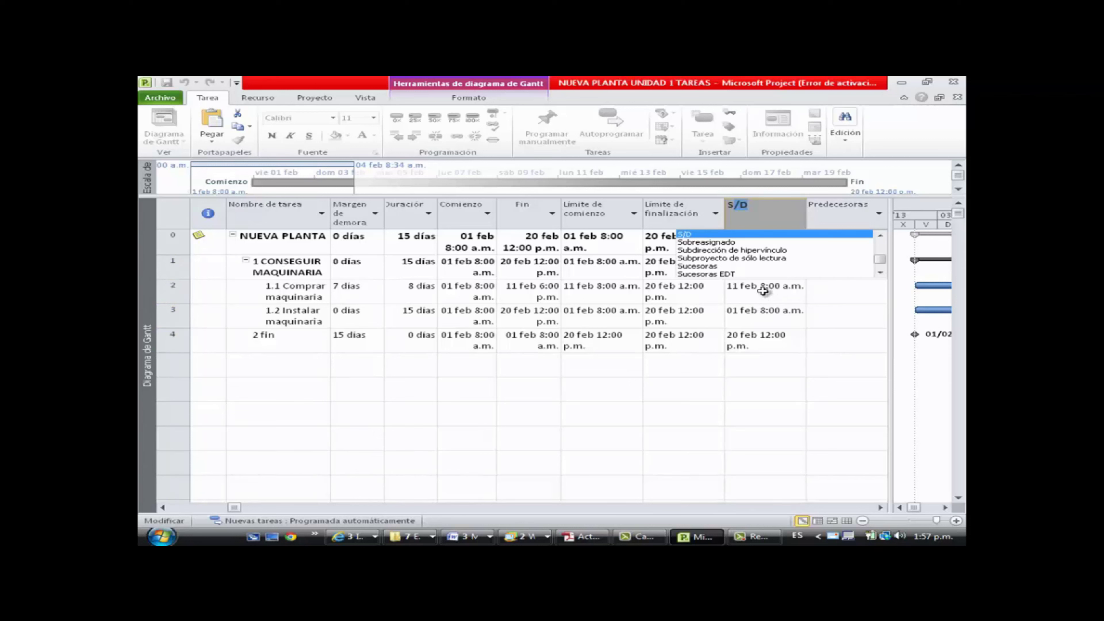
pyautogui.click(701, 266)
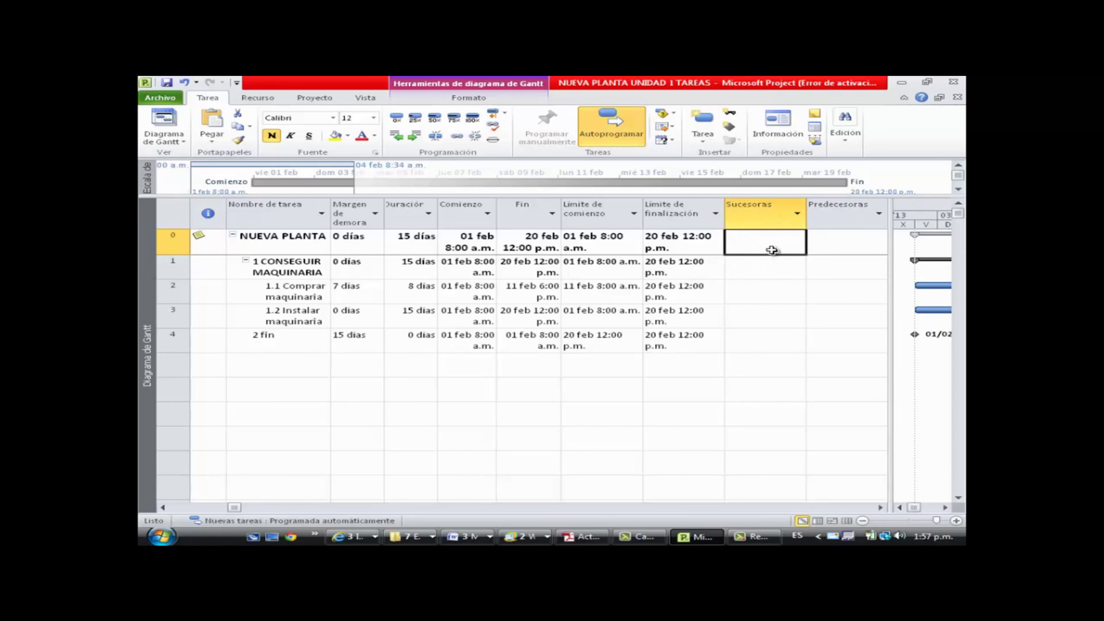
# Widen the table area and move the Predecesoras column ahead of the Sucesoras column.
pyautogui.click(778, 223)
pyautogui.click(835, 222)
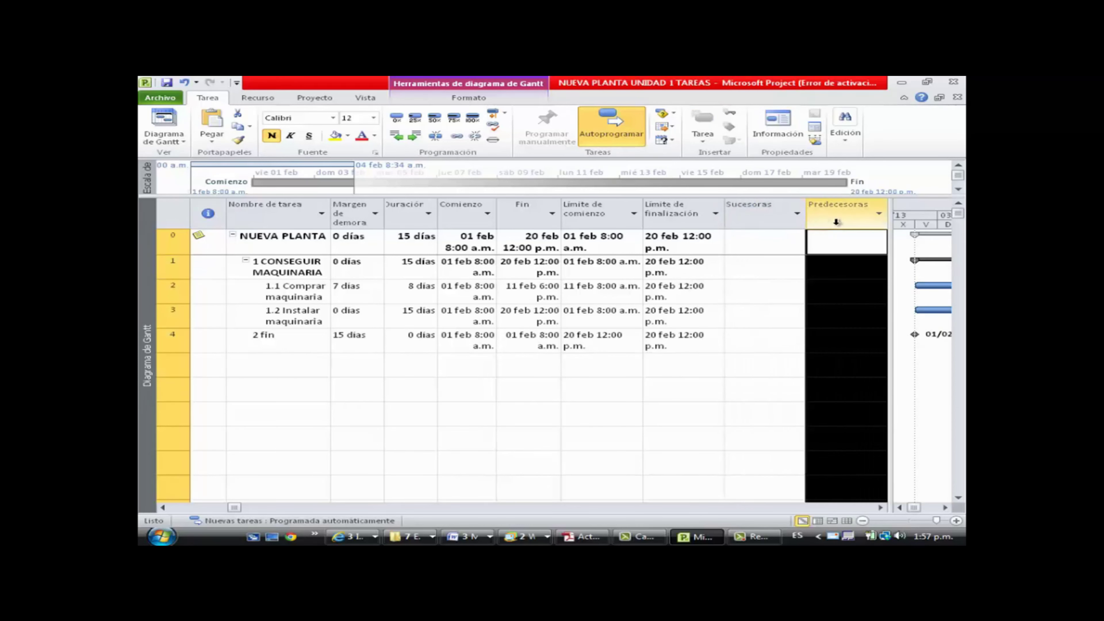
pyautogui.moveTo(892, 247); pyautogui.dragTo(934, 247)
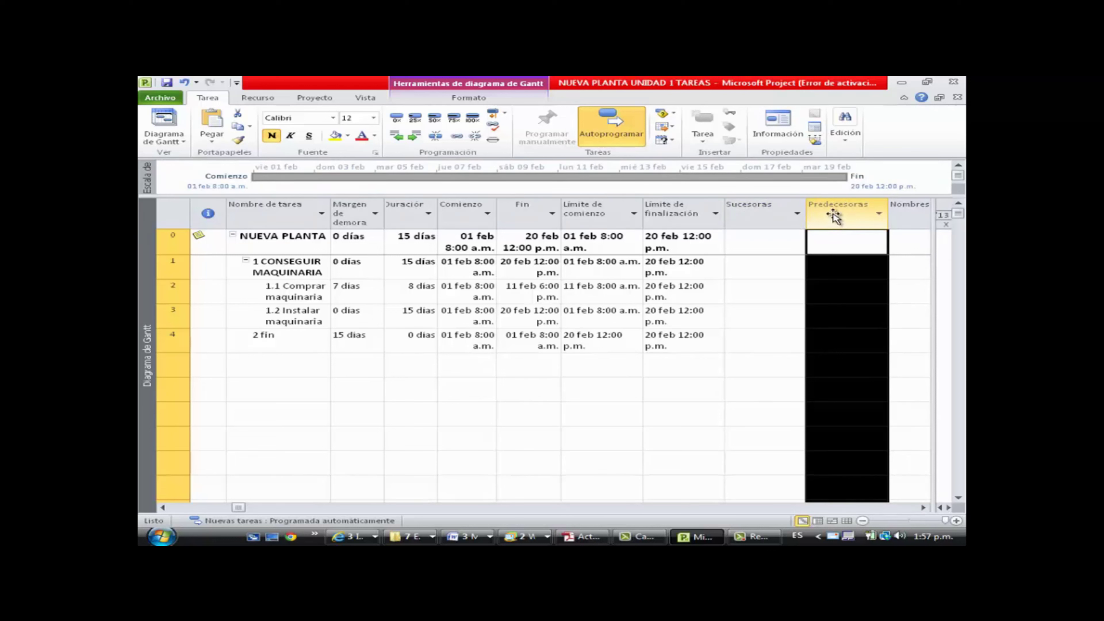
pyautogui.moveTo(836, 217); pyautogui.dragTo(727, 227)
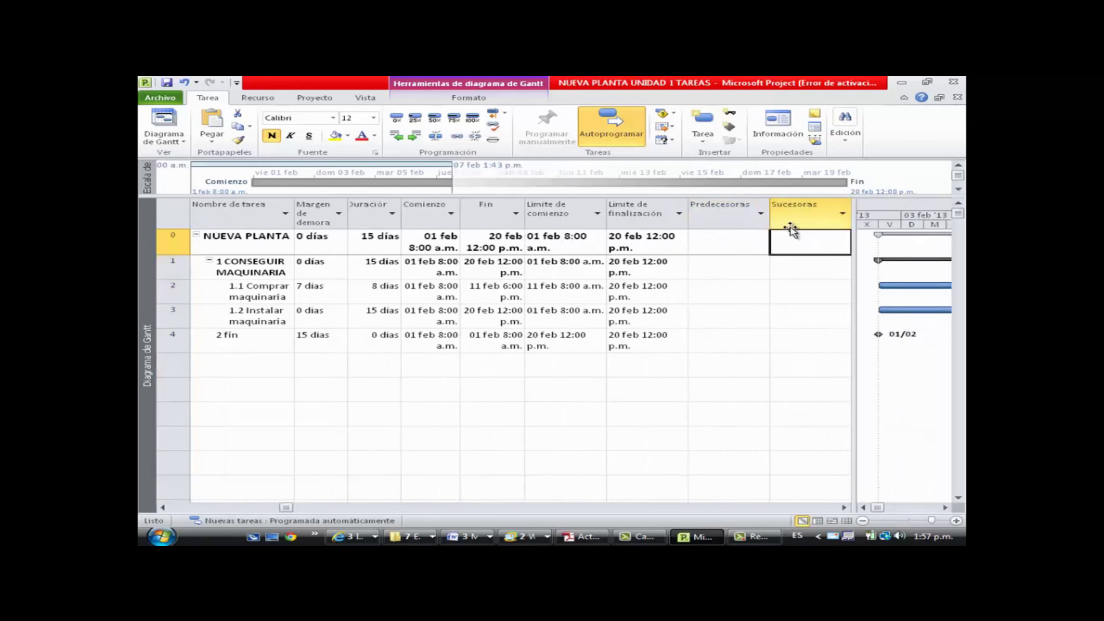
pyautogui.click(776, 220)
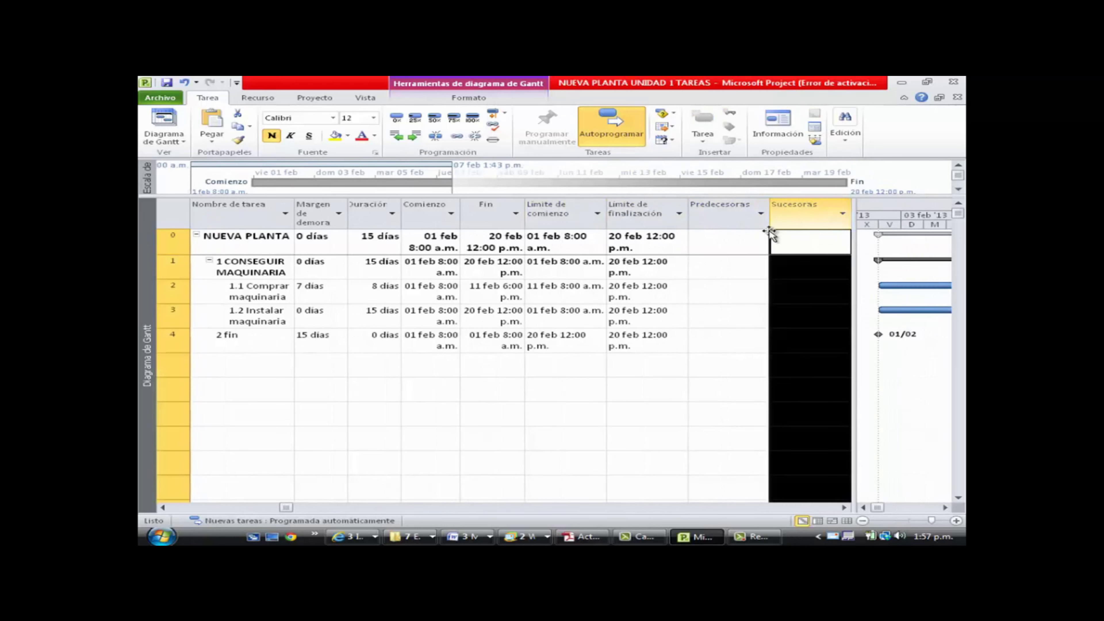
# Widen the table area and review the column layout from the indicators column through the resource names column.
pyautogui.click(732, 221)
pyautogui.click(783, 216)
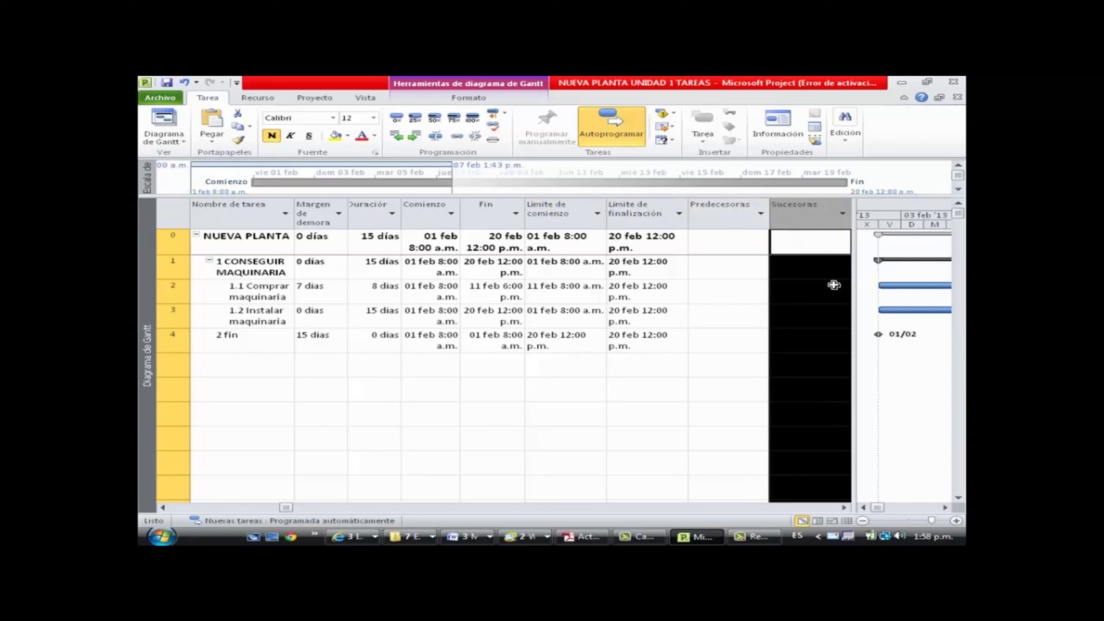
pyautogui.moveTo(855, 267); pyautogui.dragTo(911, 267)
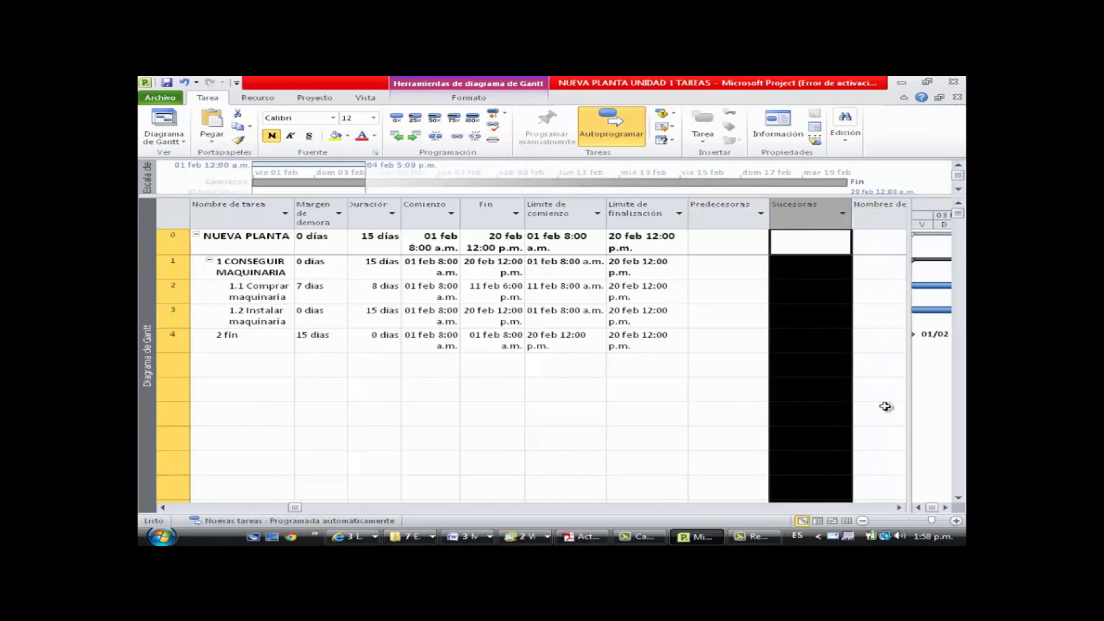
pyautogui.click(899, 508)
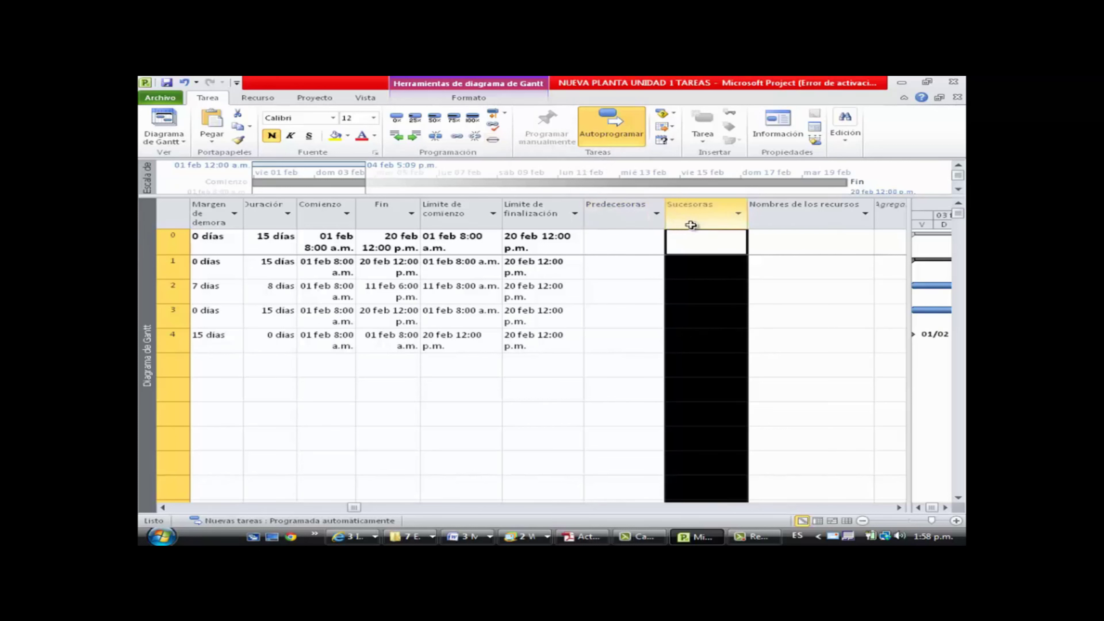
pyautogui.click(164, 508)
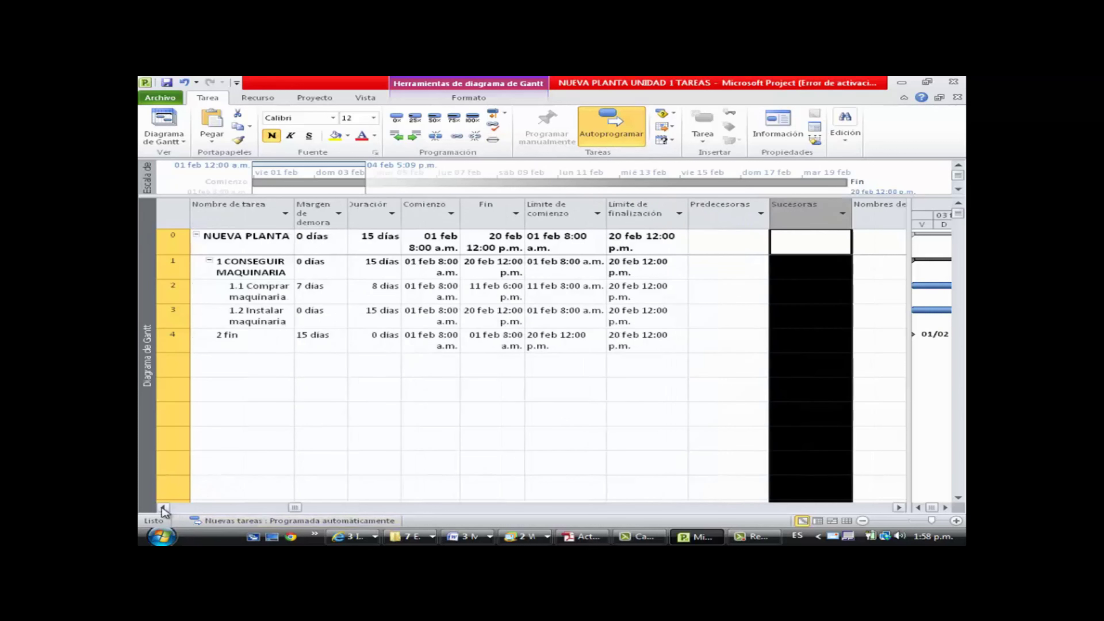
pyautogui.click(164, 508)
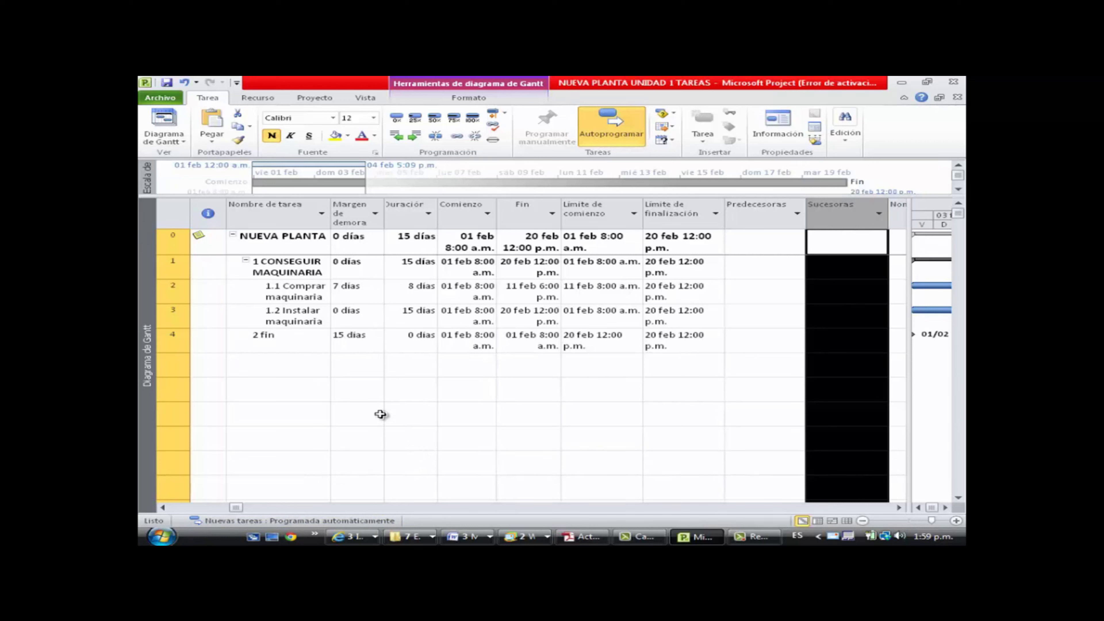
# Set the text style of Tareas críticas to the standard red colour.
pyautogui.click(472, 97)
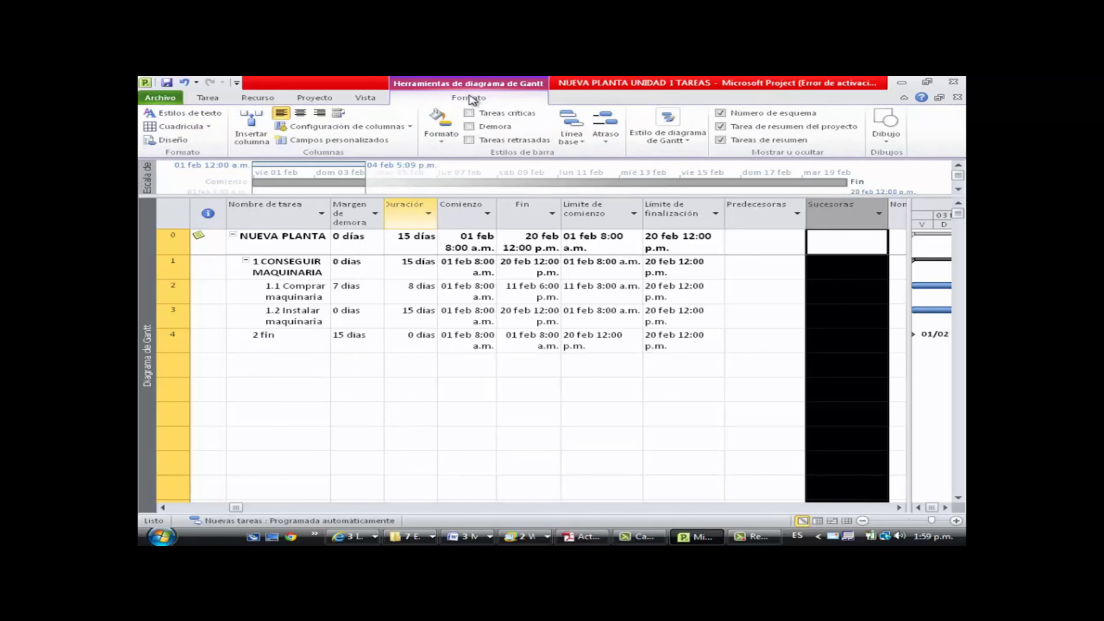
pyautogui.click(192, 115)
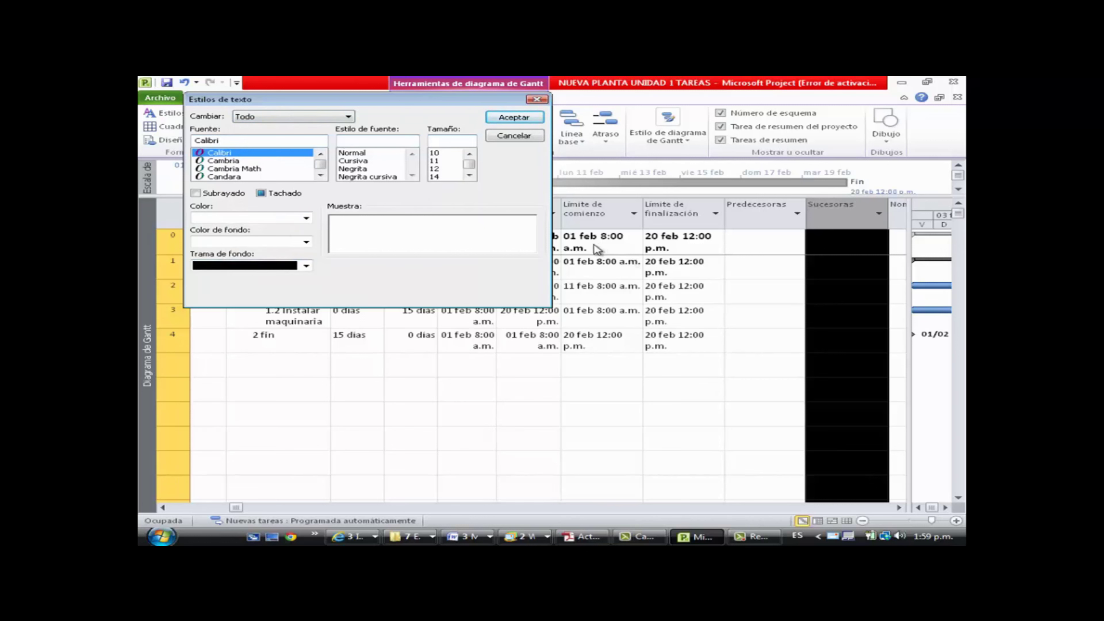
pyautogui.click(349, 116)
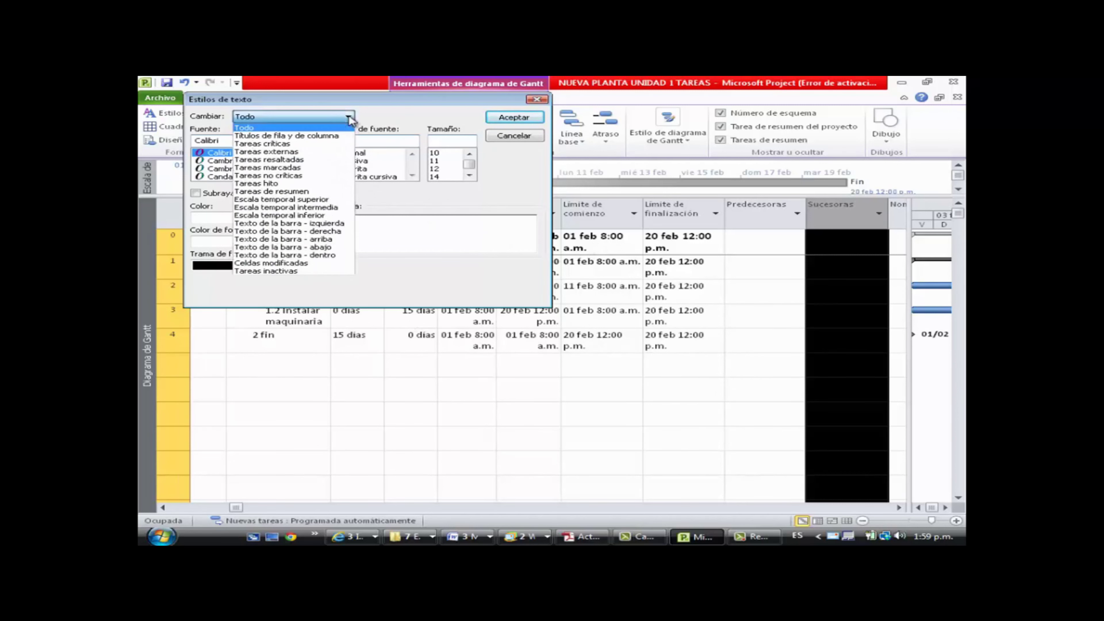
pyautogui.click(309, 145)
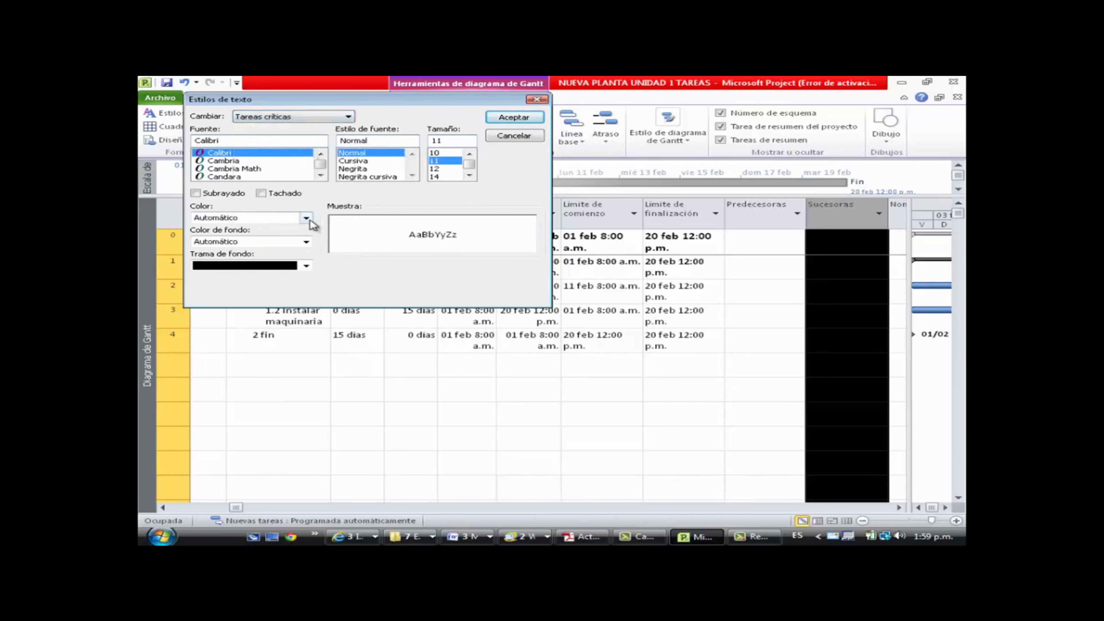
pyautogui.click(306, 218)
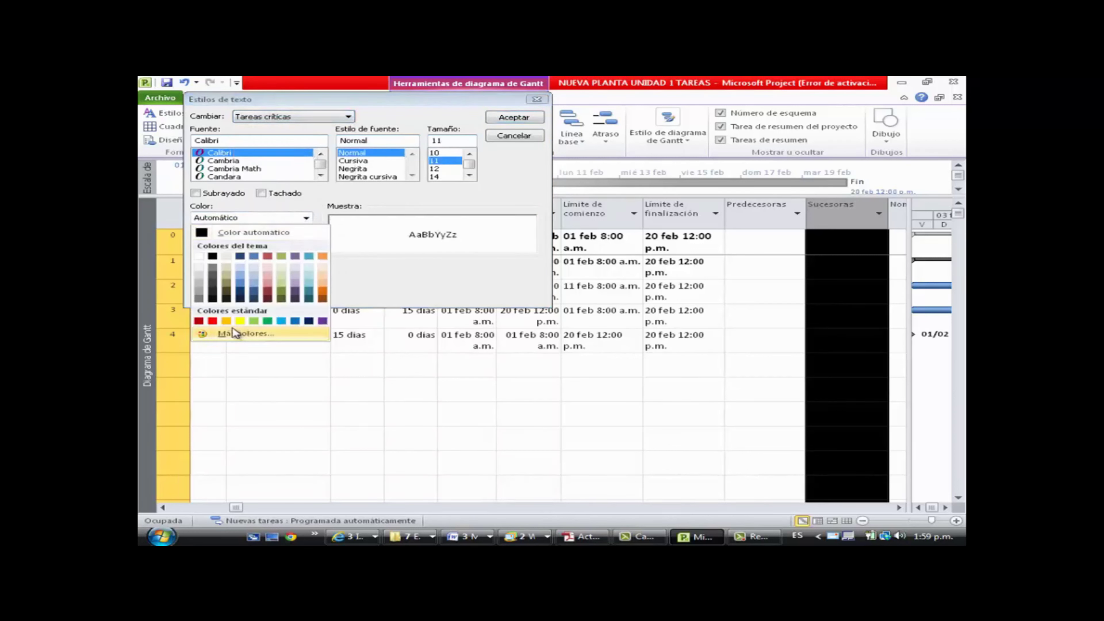
pyautogui.click(212, 321)
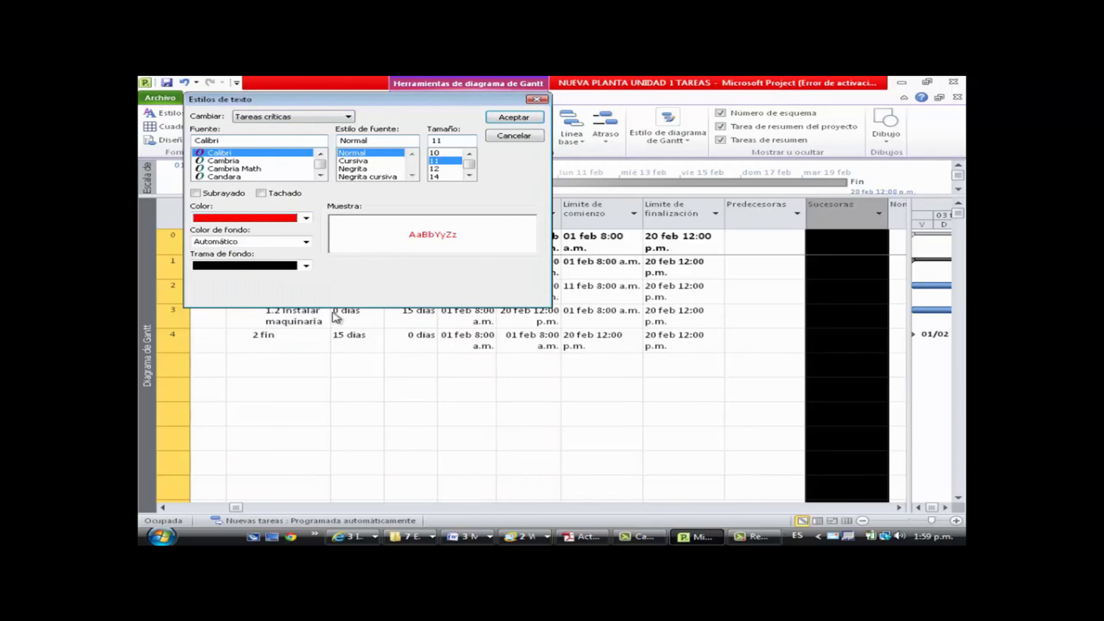
pyautogui.click(503, 119)
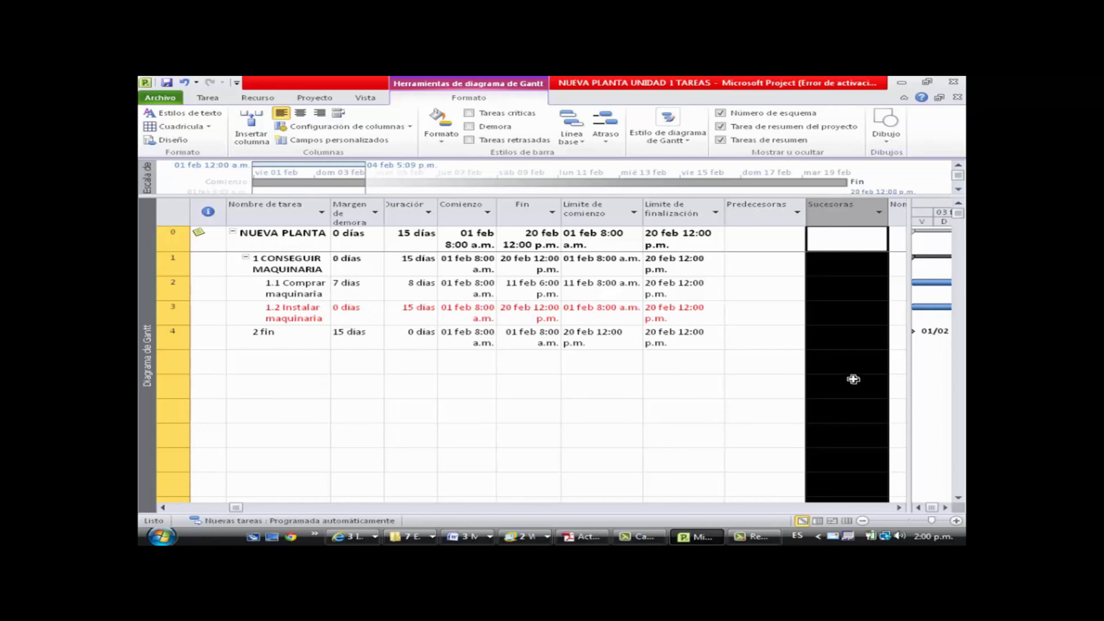
# Enlarge the Gantt chart area and enable the Tareas críticas and Demora bar styles.
pyautogui.moveTo(912, 366); pyautogui.dragTo(731, 366)
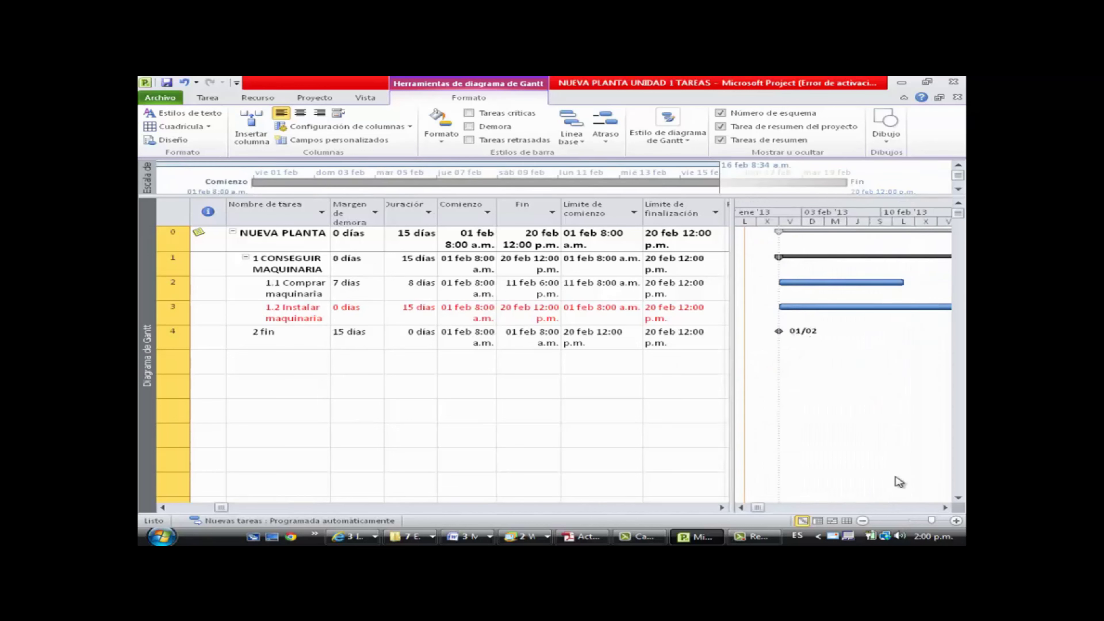
pyautogui.click(945, 507)
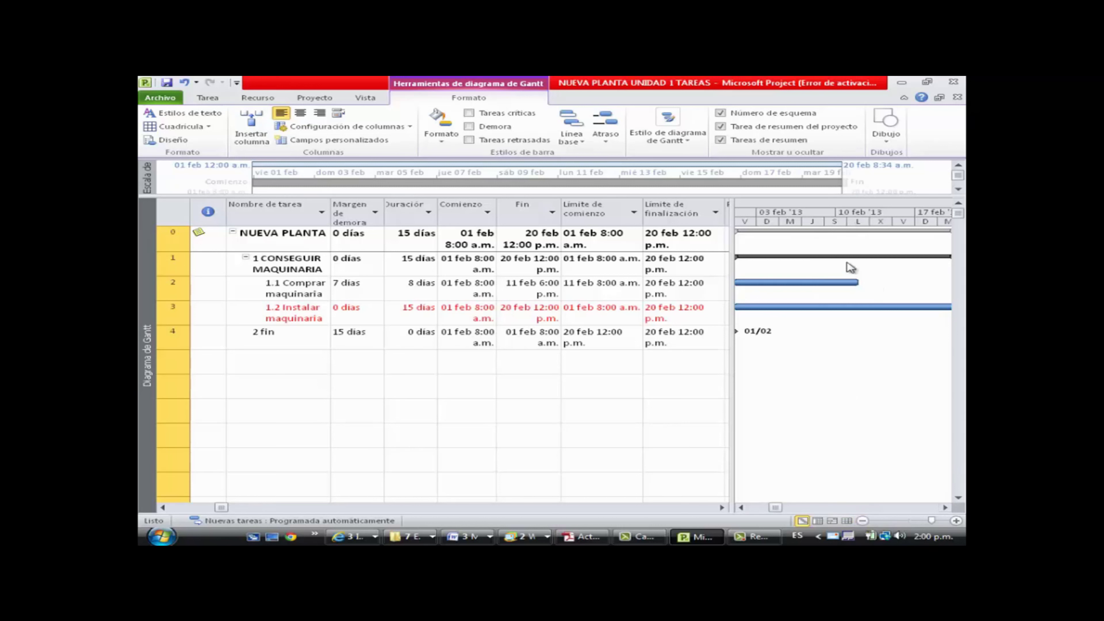
pyautogui.click(862, 521)
pyautogui.click(863, 520)
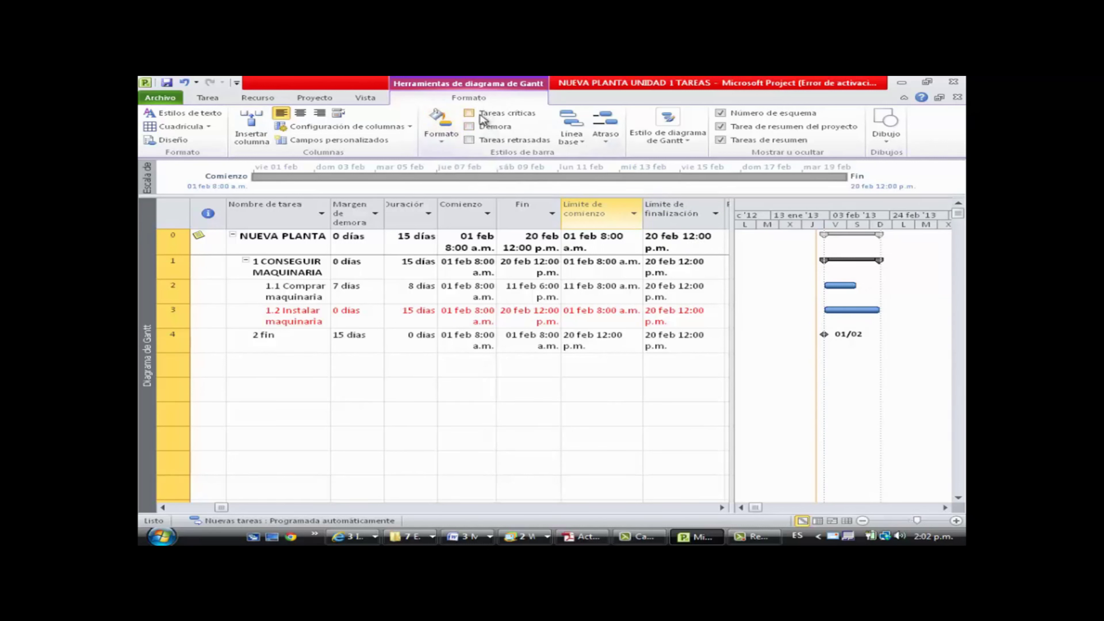
pyautogui.click(470, 113)
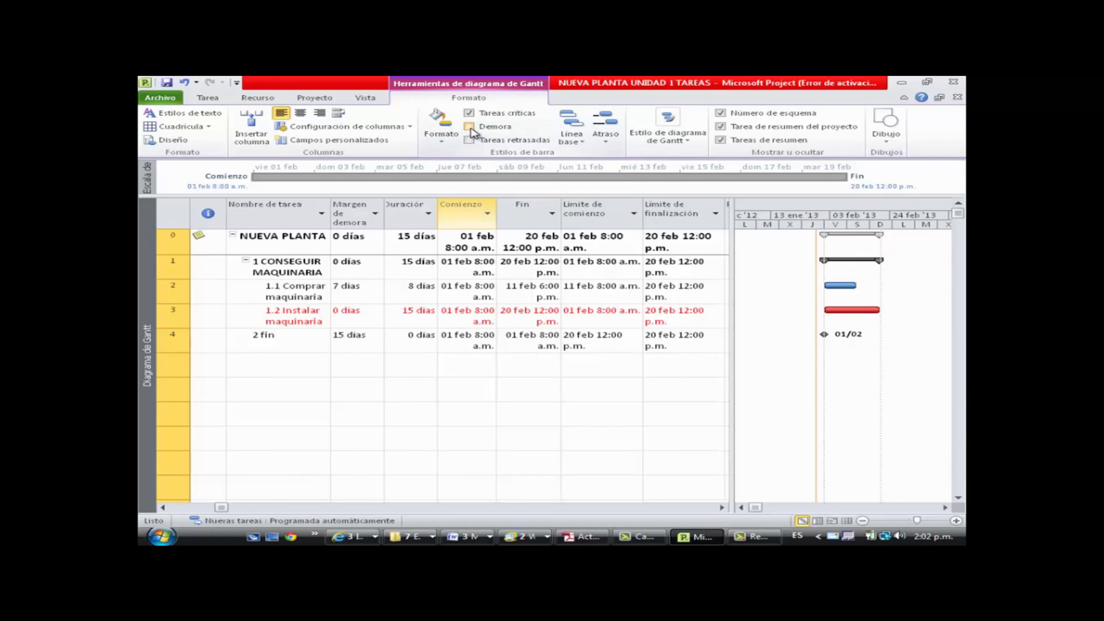
pyautogui.click(469, 128)
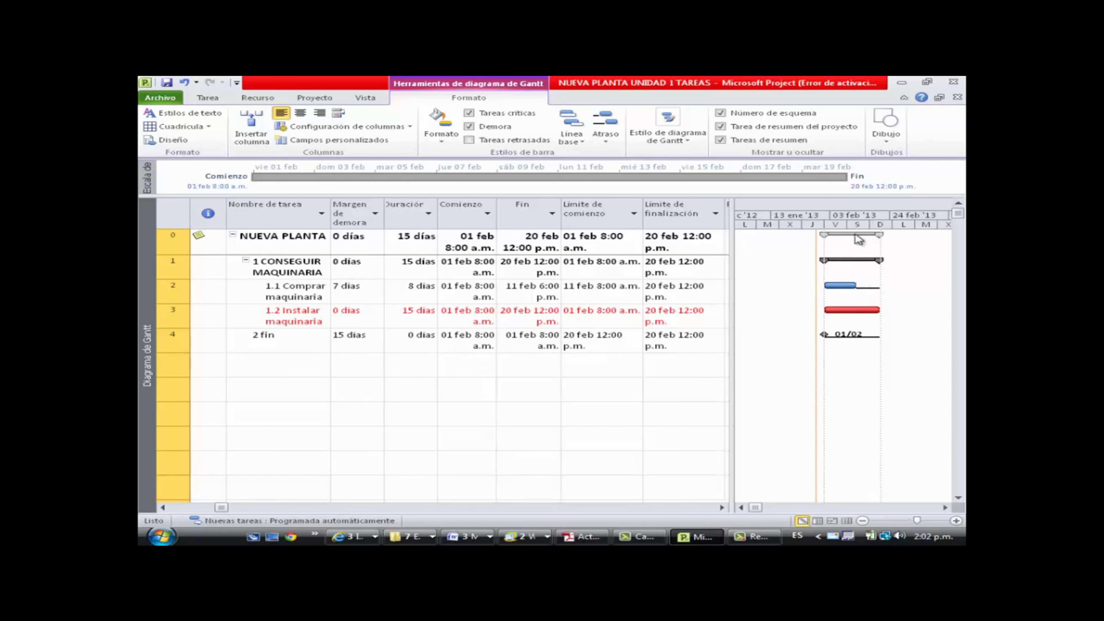
pyautogui.moveTo(732, 308); pyautogui.dragTo(814, 309)
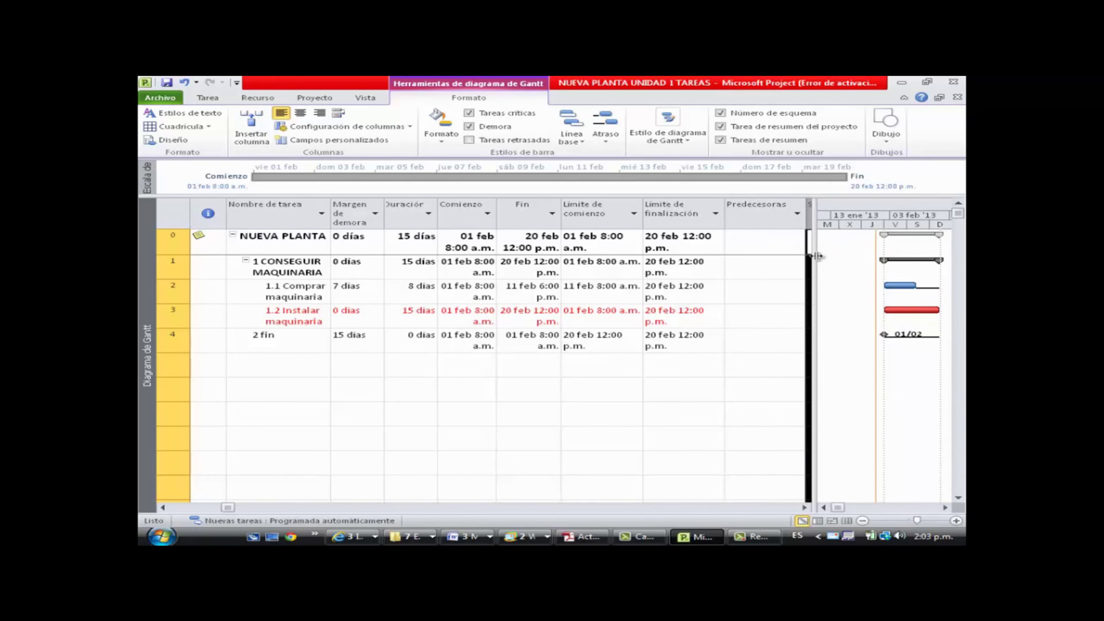
pyautogui.moveTo(816, 256); pyautogui.dragTo(734, 256)
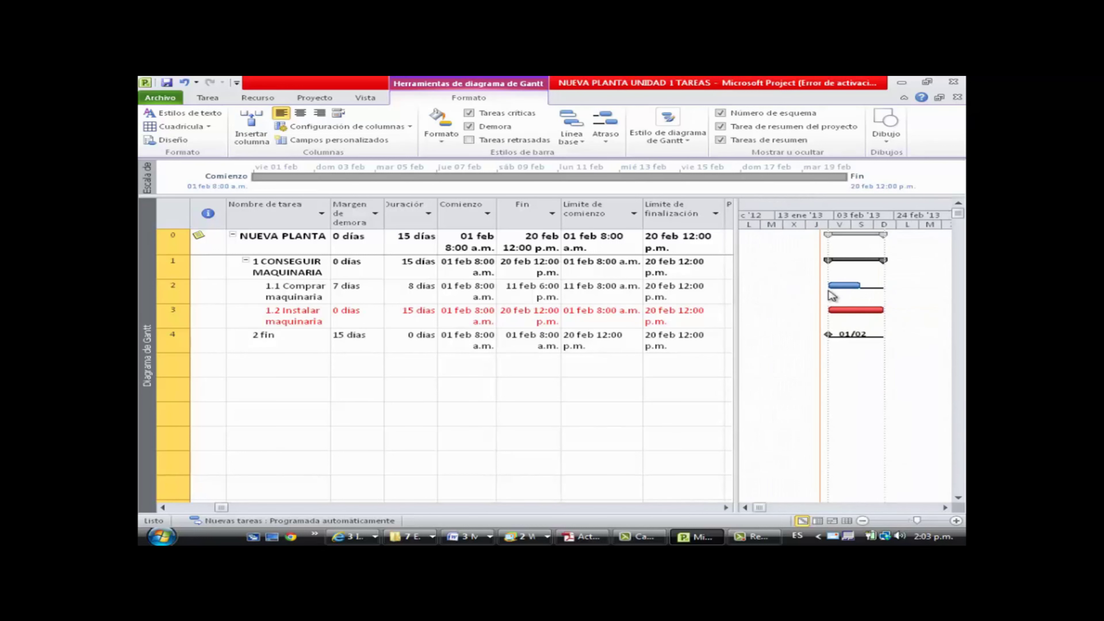